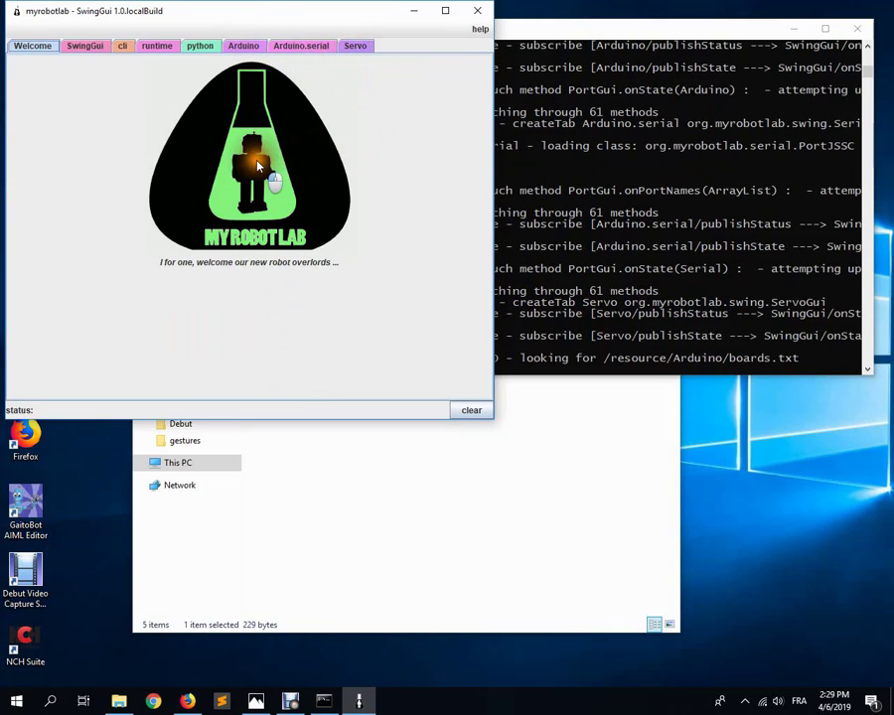
Refresh the serial ports in the Arduino service and choose port COM5.
left_click(244, 45)
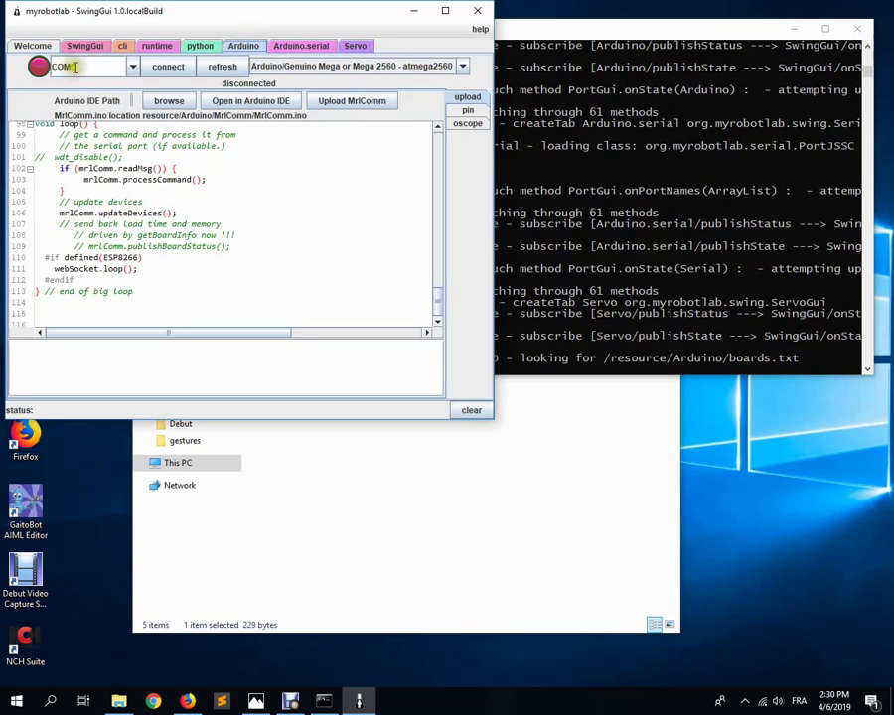
left_click(222, 66)
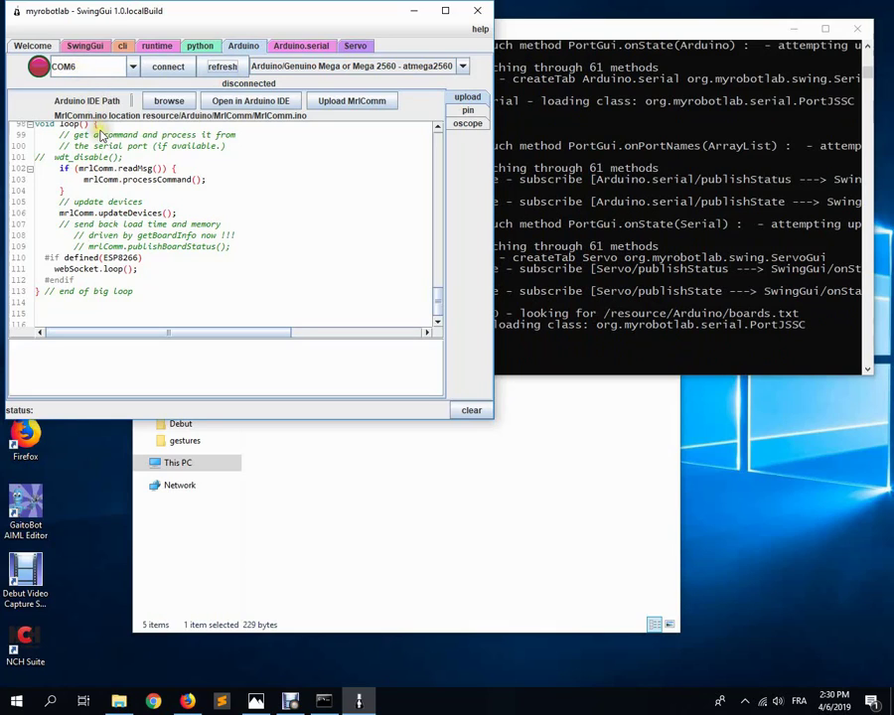
scroll(97, 174, "up", 2)
scroll(97, 171, "up", 12)
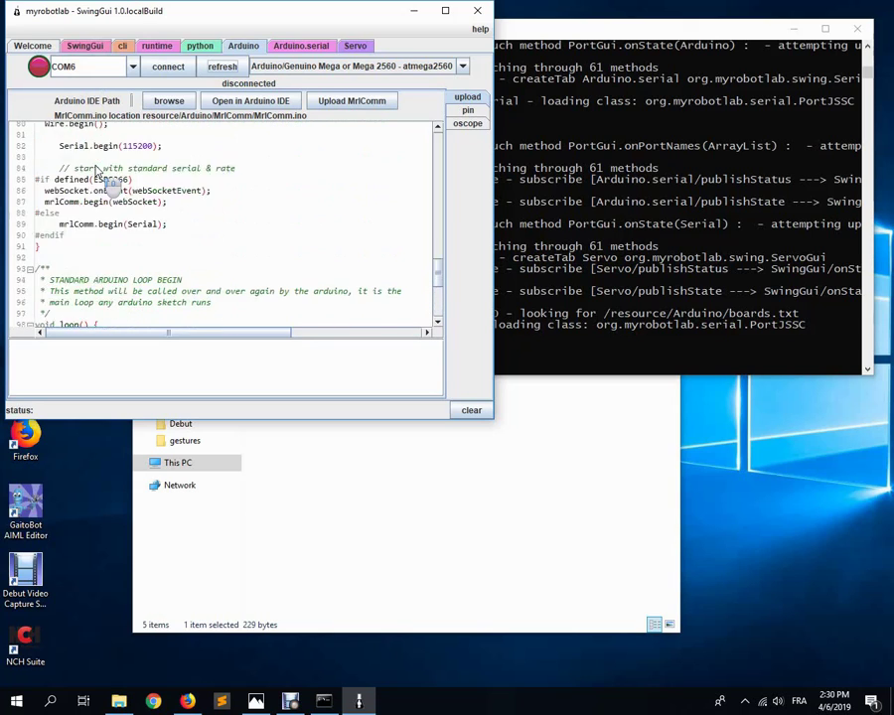
scroll(97, 171, "up", 18)
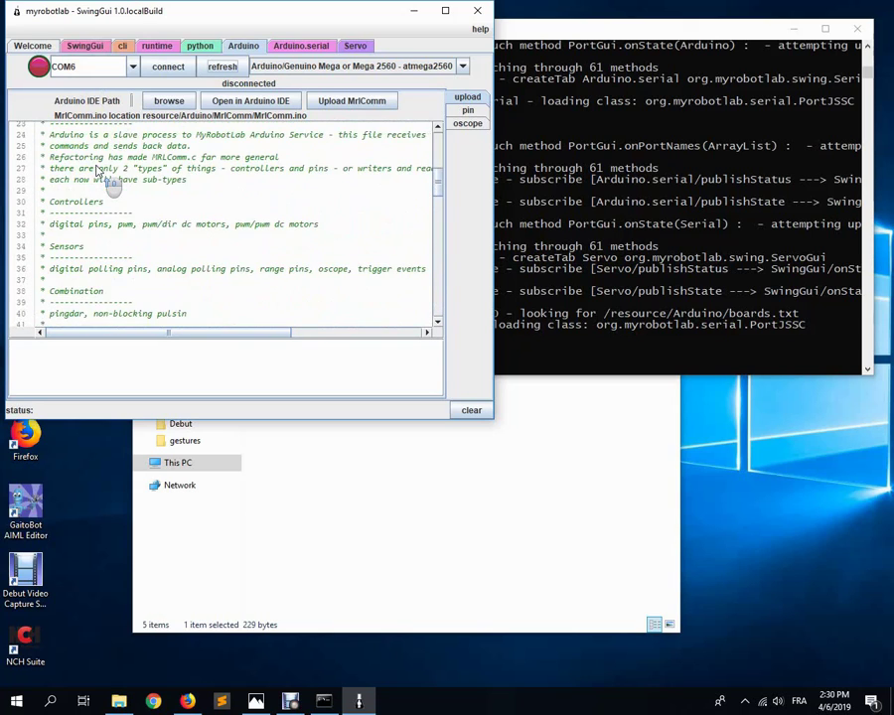
scroll(97, 171, "down", 20)
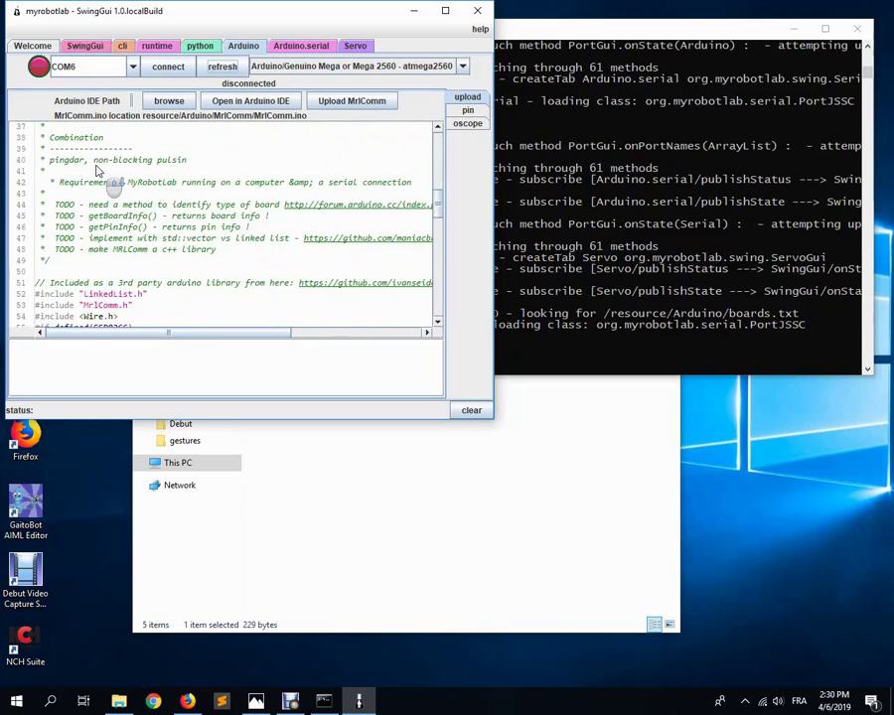
scroll(97, 171, "down", 4)
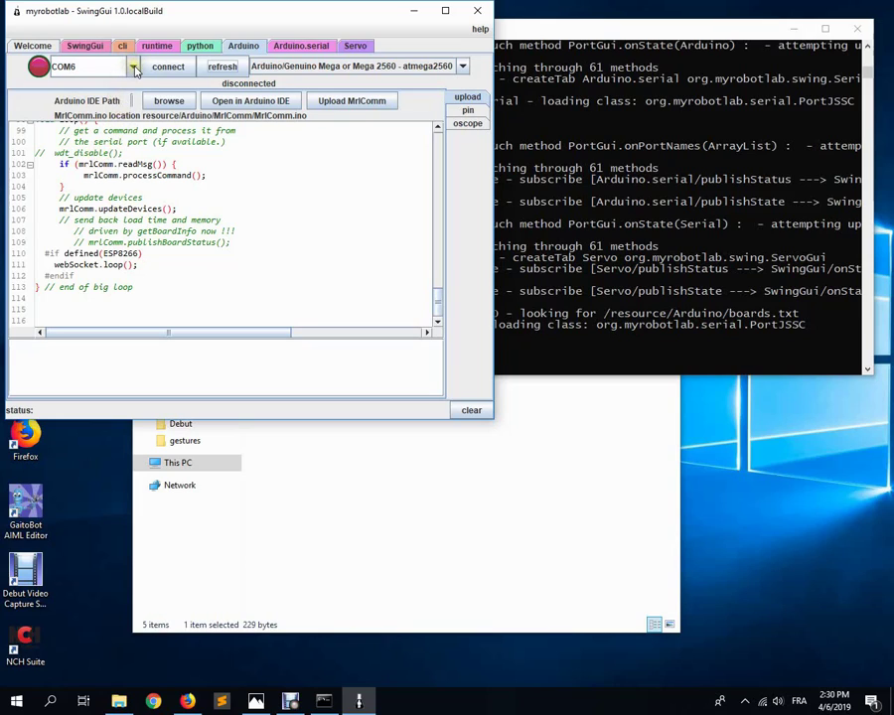
left_click(132, 67)
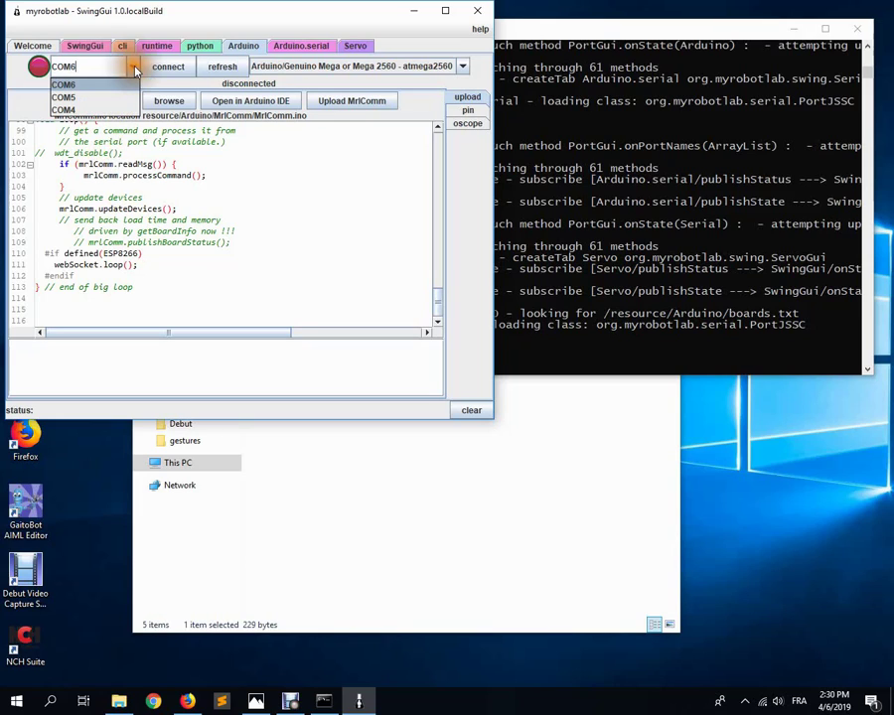
left_click(92, 96)
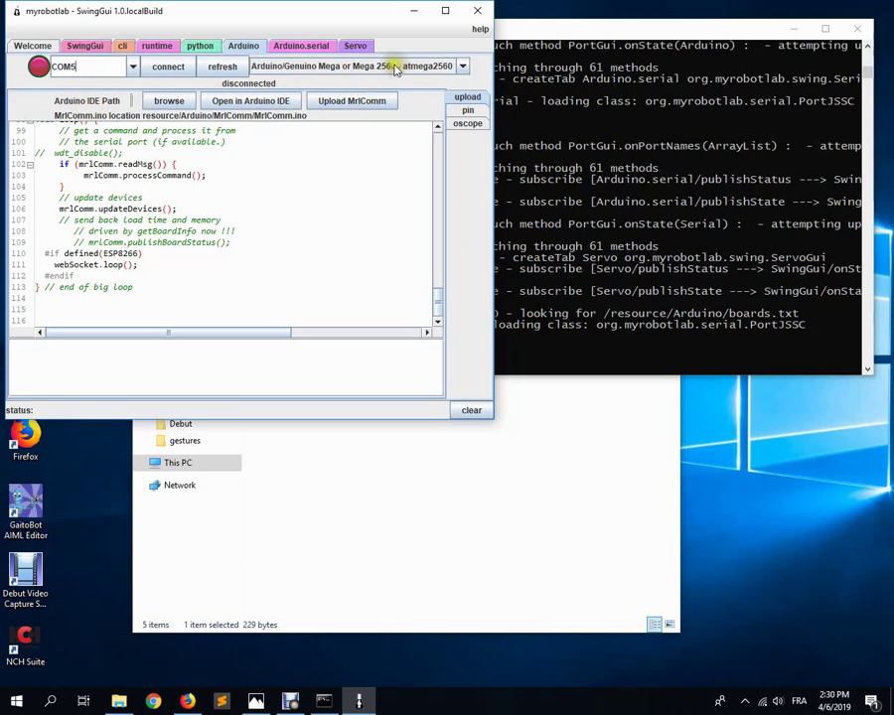
Choose Arduino/Genuino Mega or Mega 2560 - atmega2560 as the board and connect the Arduino service to the selected port.
left_click(461, 66)
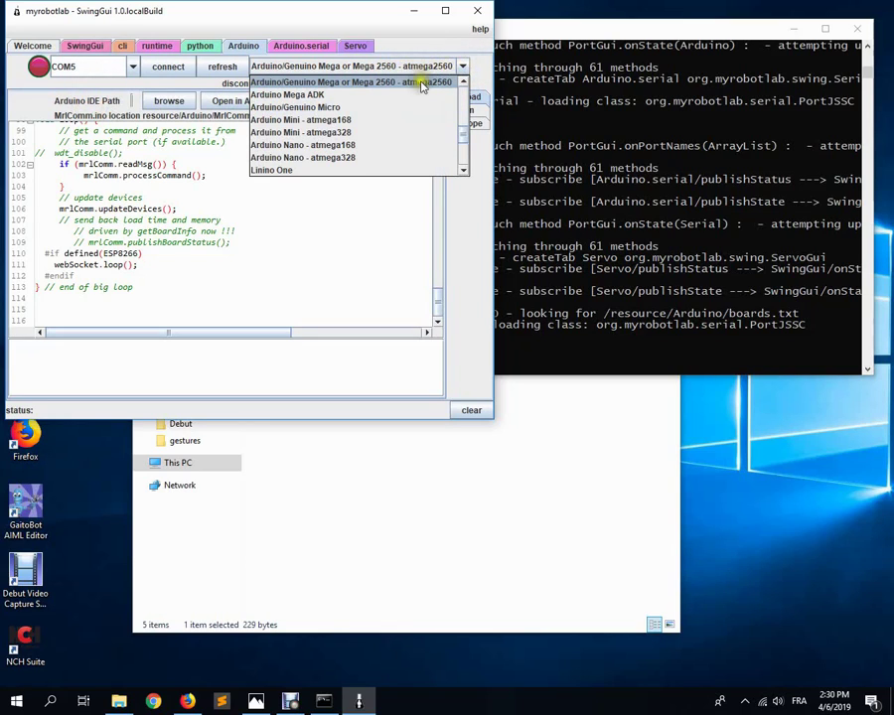
scroll(403, 106, "up", 1)
scroll(402, 105, "down", 1)
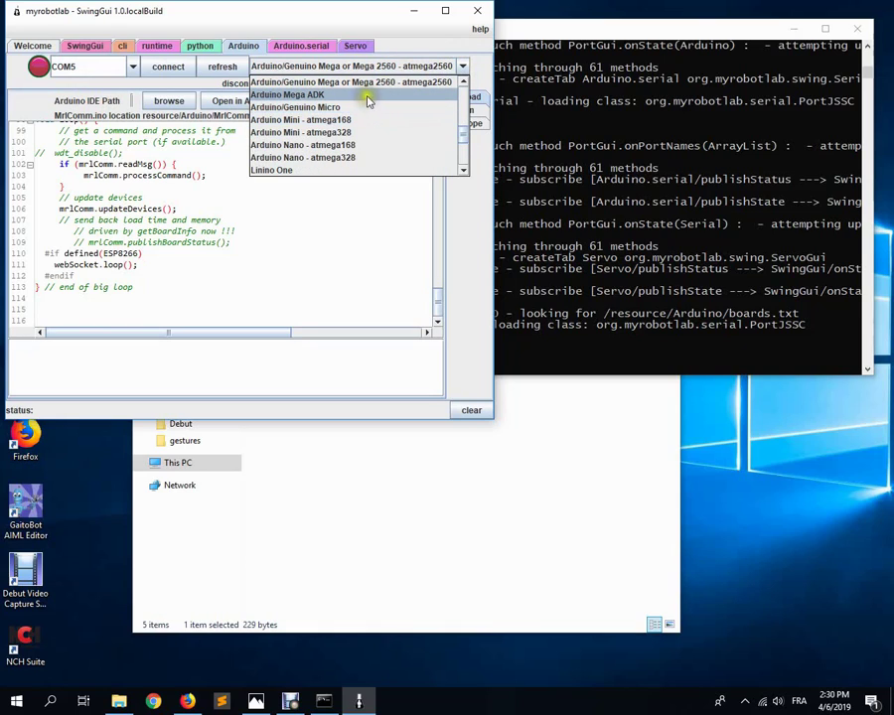
left_click(385, 83)
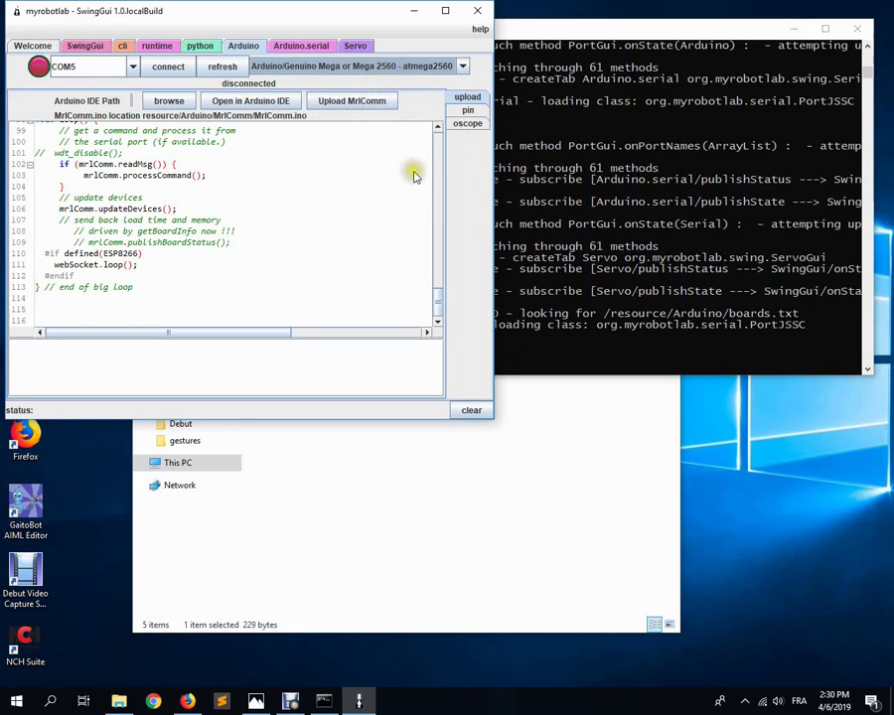
left_click(167, 66)
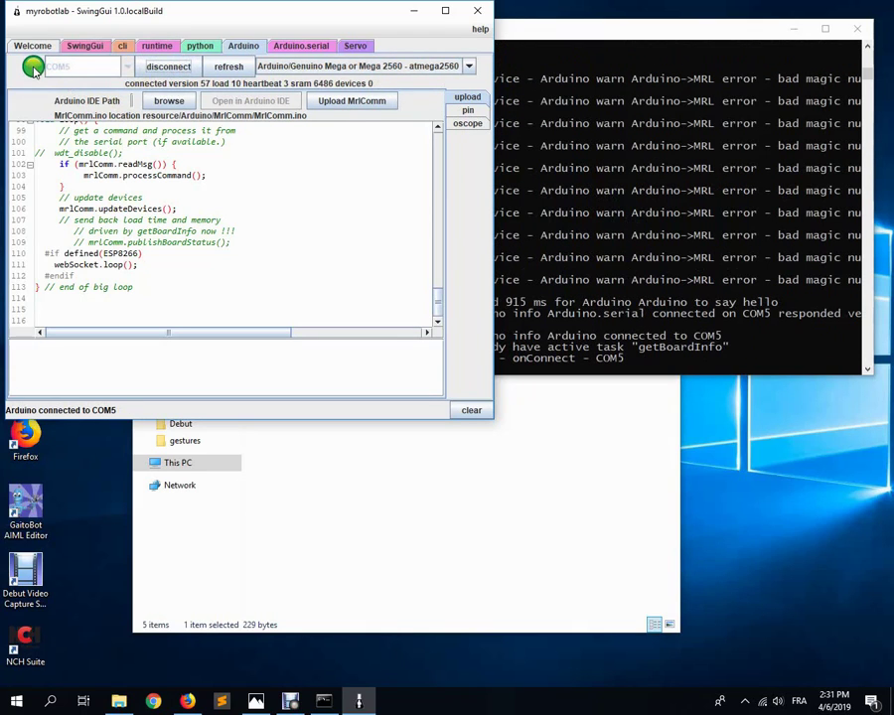
Attach the Servo service to the Arduino controller on pin 8.
left_click(355, 46)
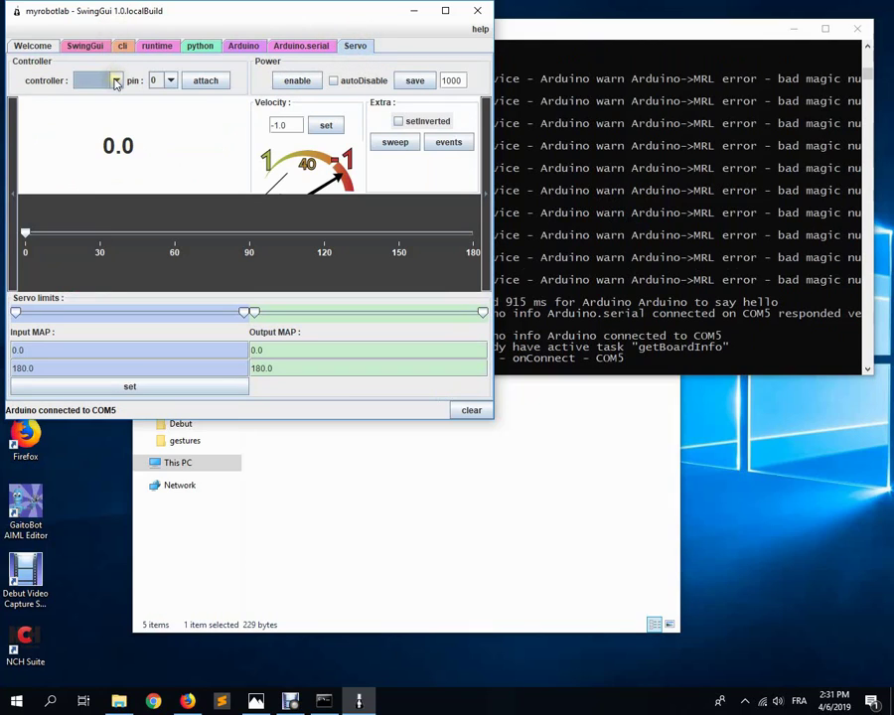
left_click(113, 80)
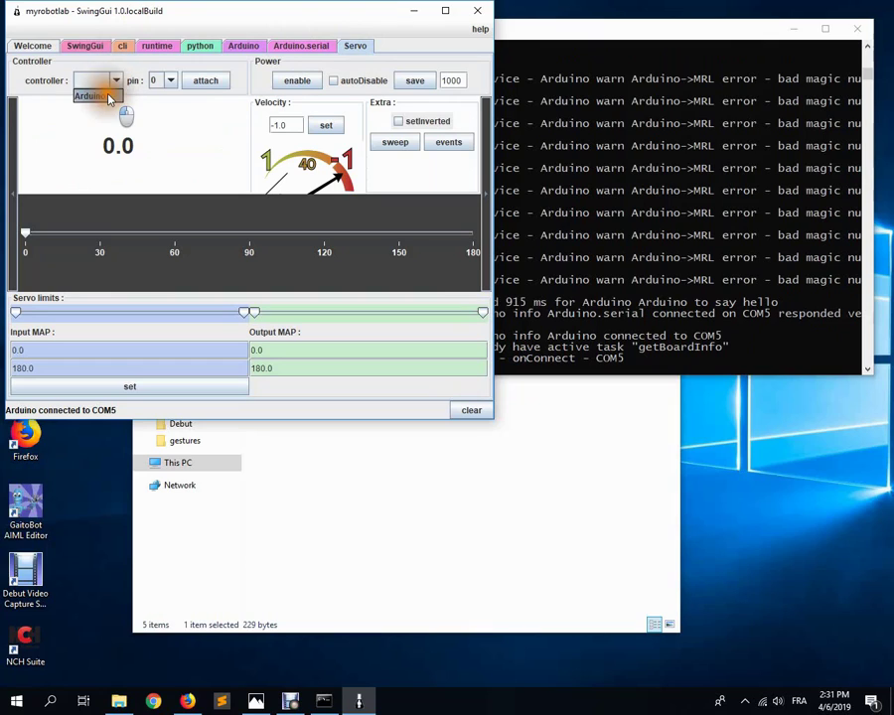
left_click(109, 96)
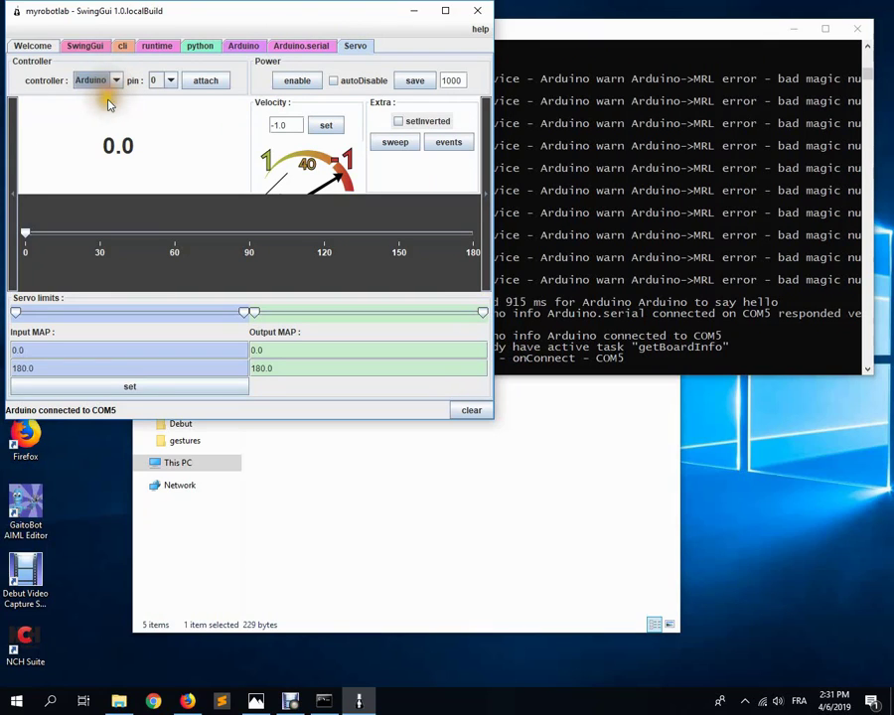
left_click(171, 82)
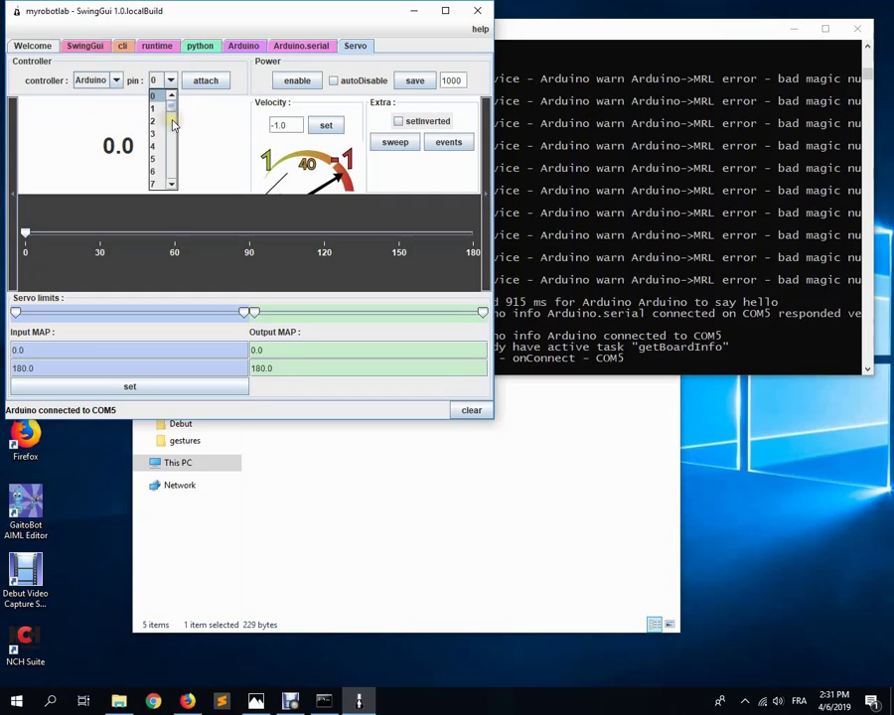
scroll(161, 139, "down", 1)
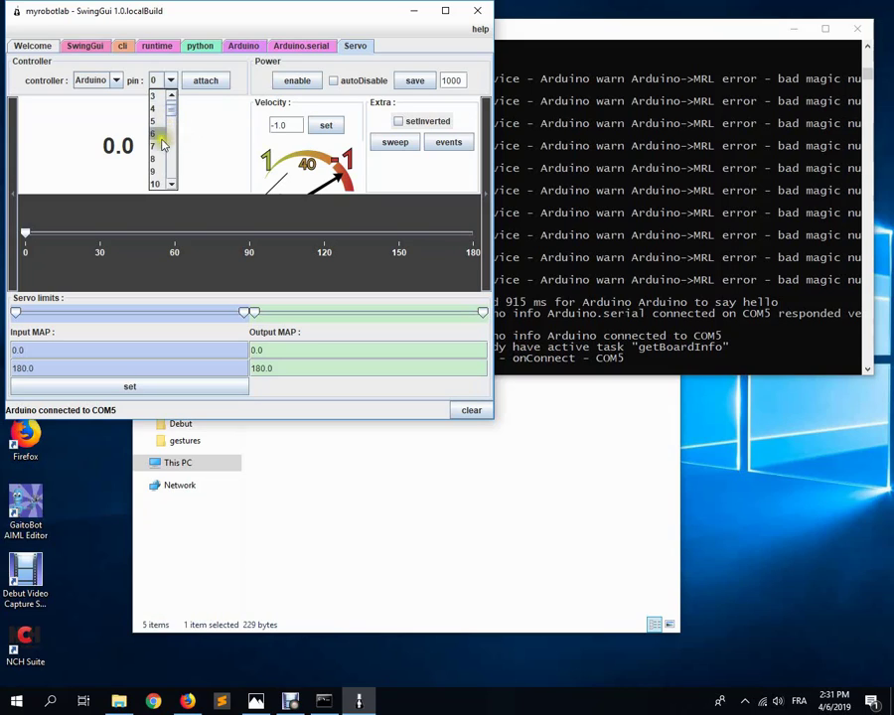
left_click(155, 159)
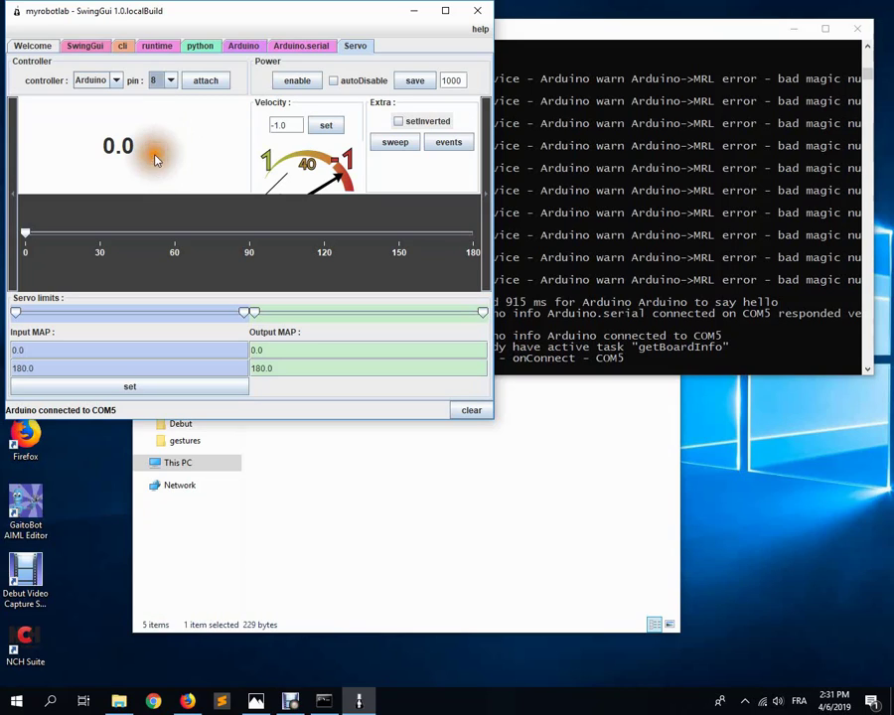
left_click(205, 82)
left_click(205, 82)
left_click(208, 83)
left_click(208, 83)
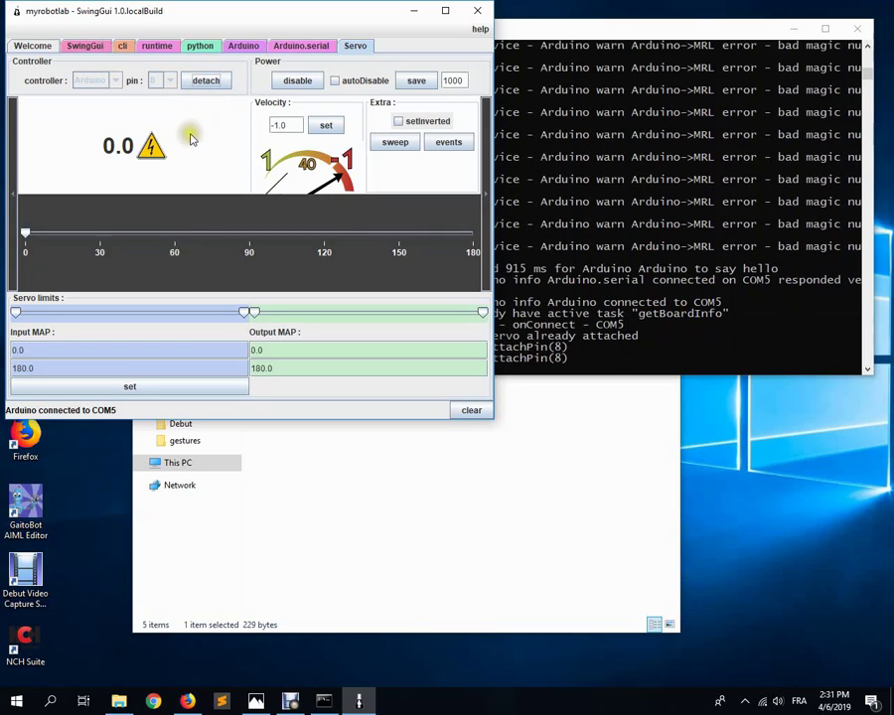
Disable power to the attached servo.
left_click(291, 82)
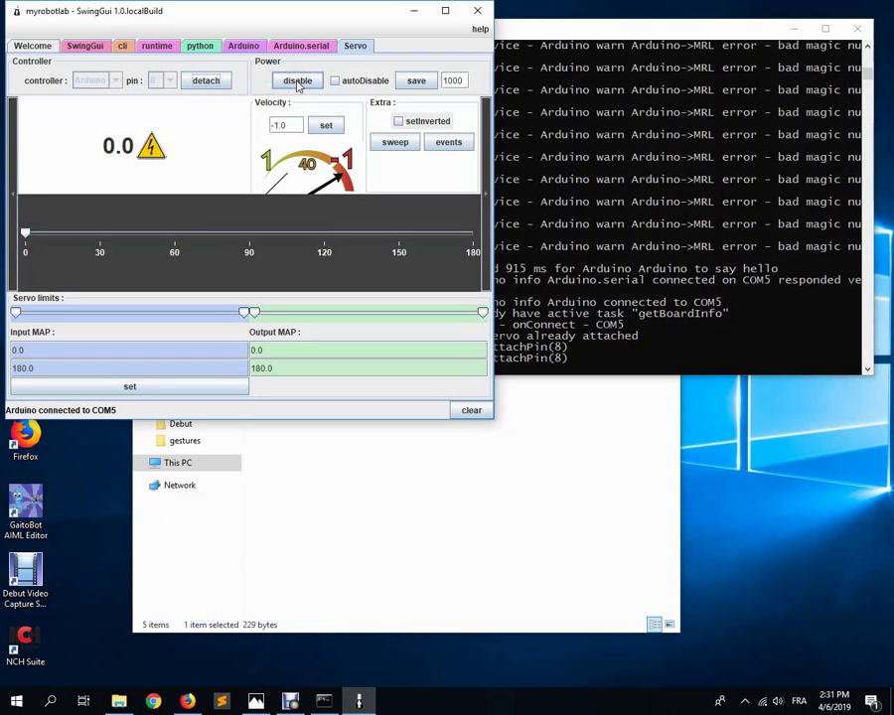
left_click(297, 83)
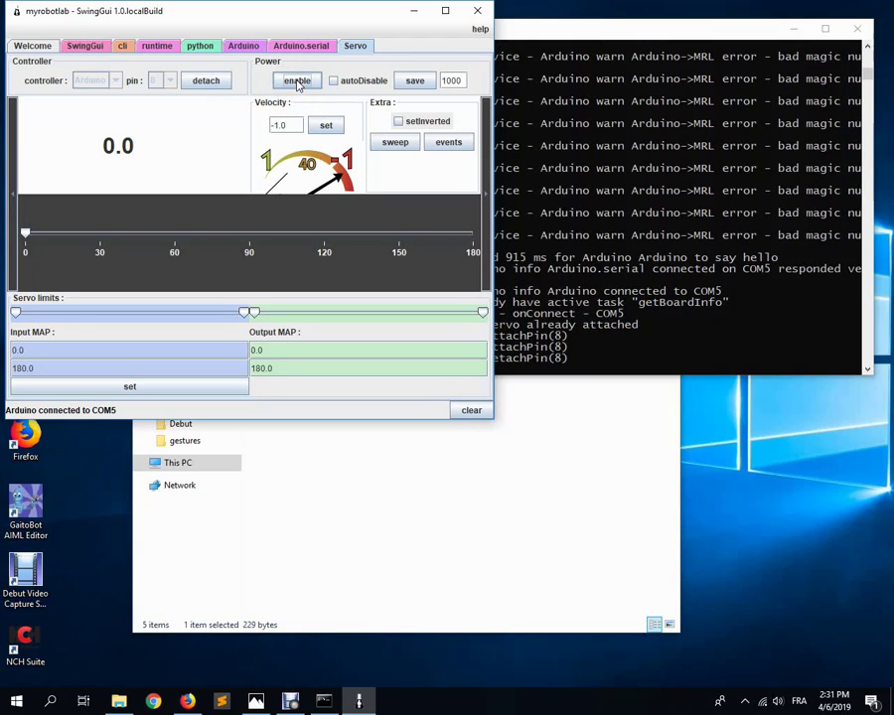
left_click(296, 85)
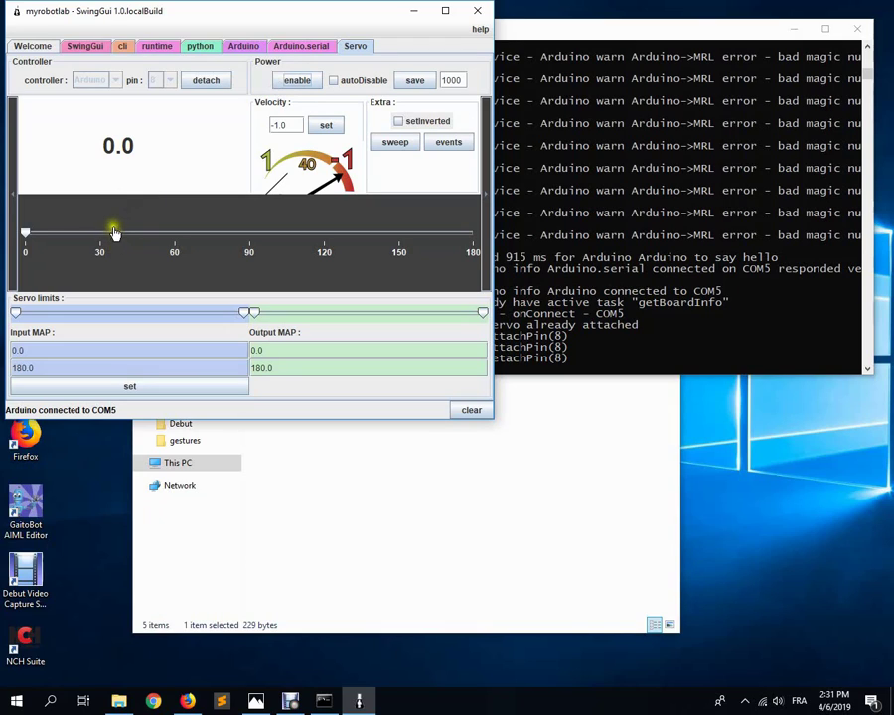
double_click(18, 352)
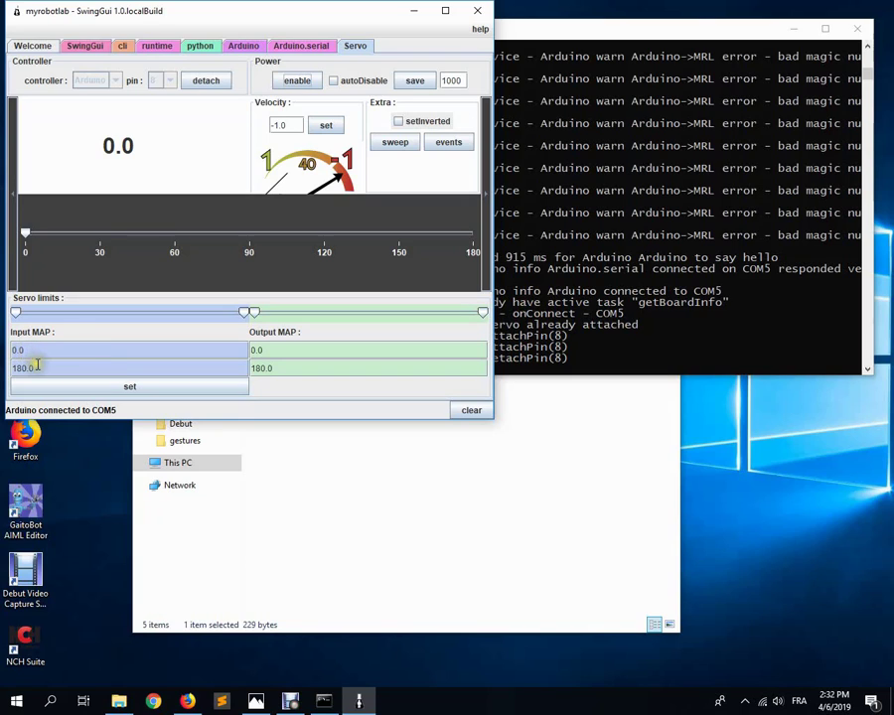
Switch to File Explorer and open the InMoov config folder inside MRL's myrobotlab.1.0.2693Bis folder.
left_click(416, 564)
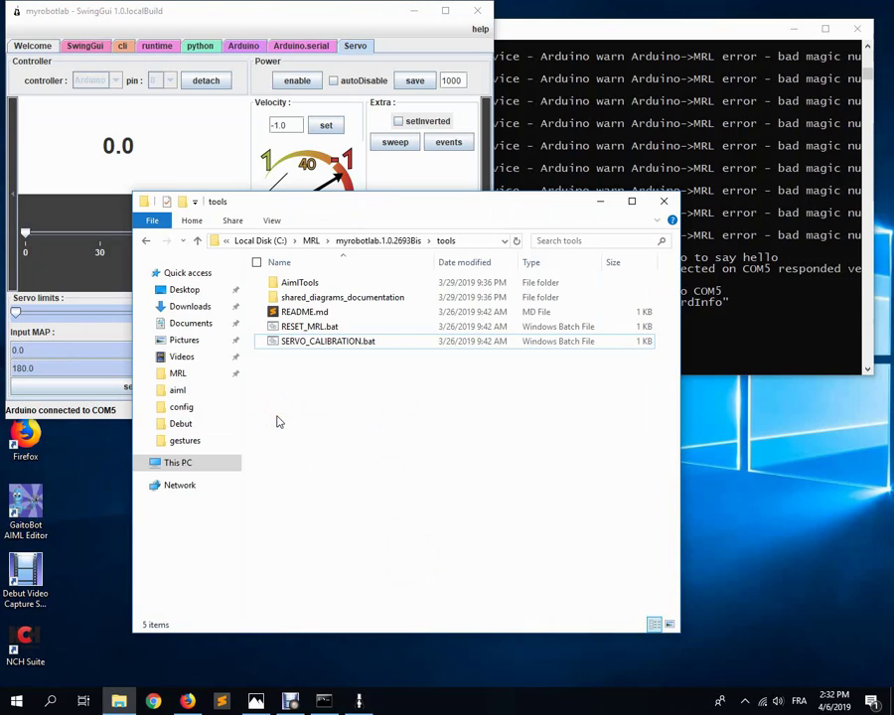
left_click(199, 380)
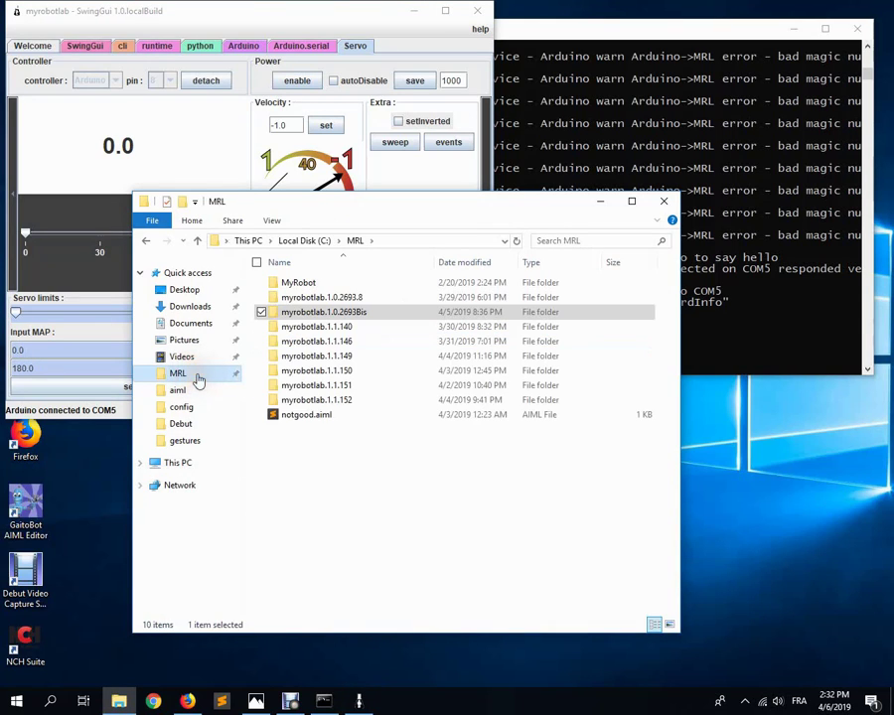
left_click(305, 315)
double_click(305, 315)
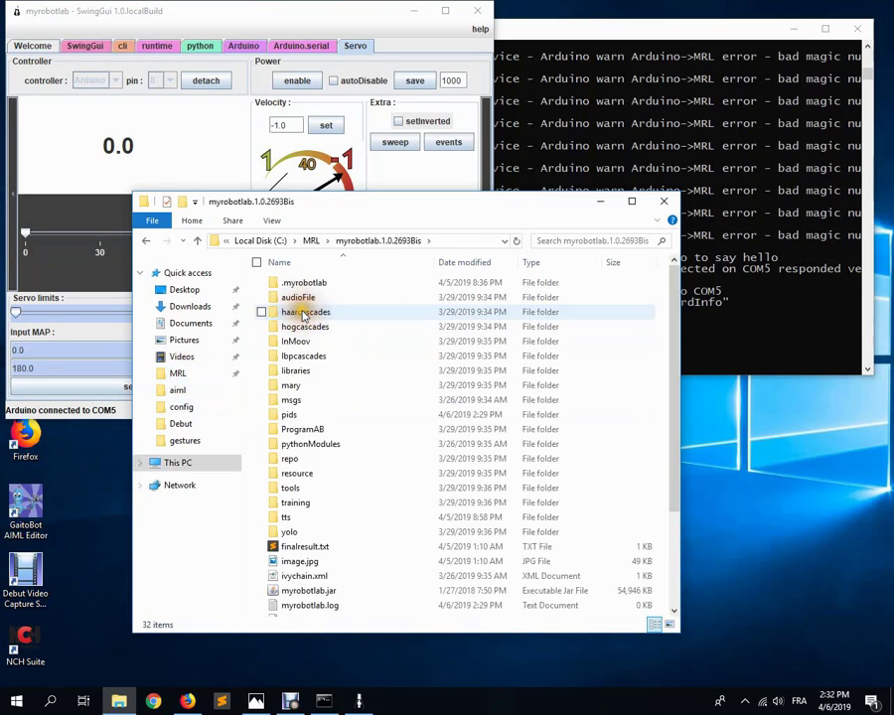
double_click(292, 342)
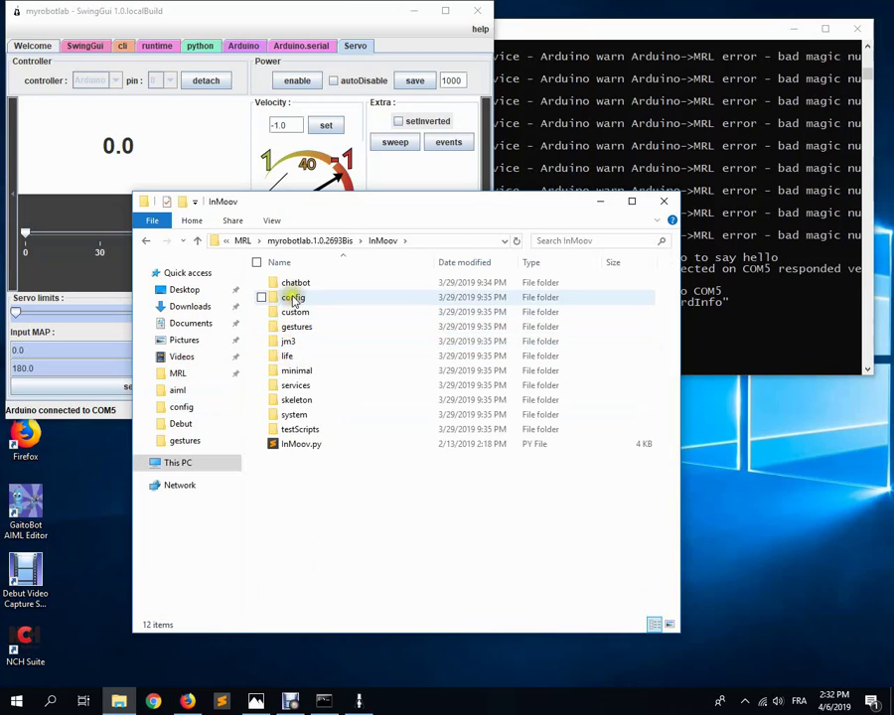
double_click(293, 298)
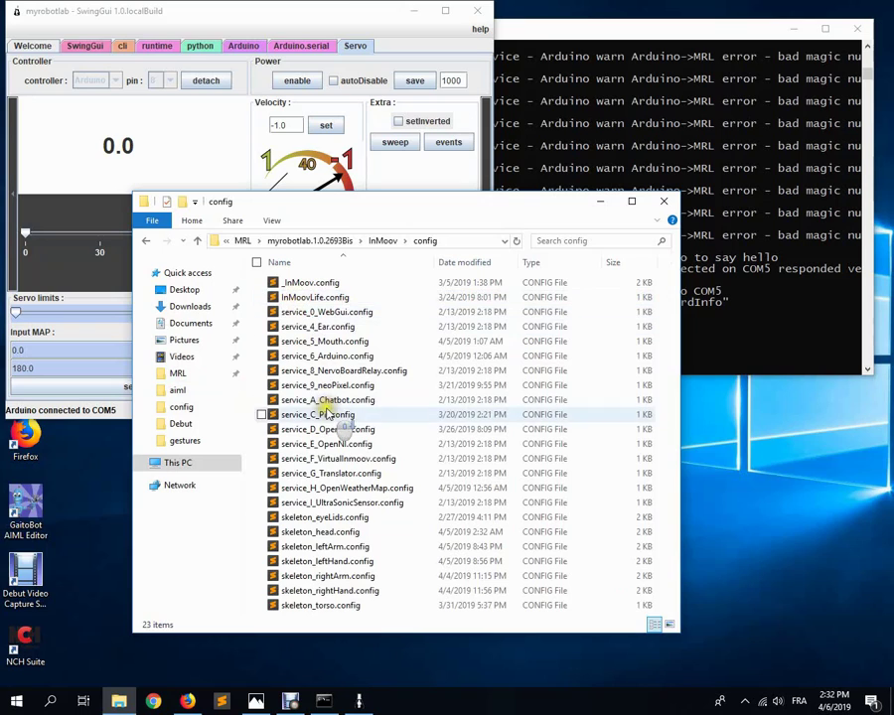
Open skeleton_leftArm.config in Sublime Text and decline the editor update.
left_click(310, 547)
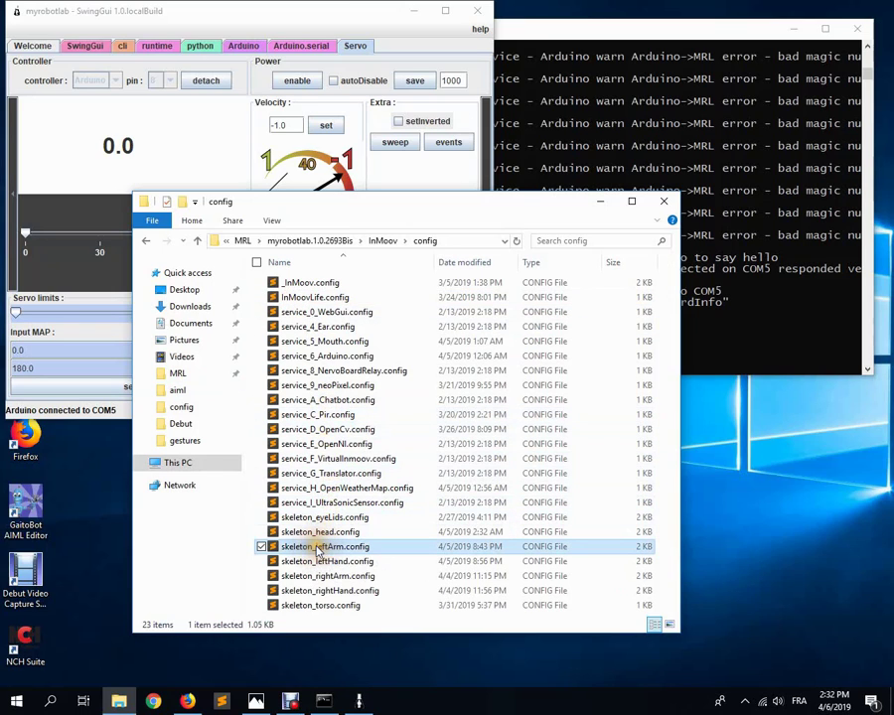
double_click(308, 548)
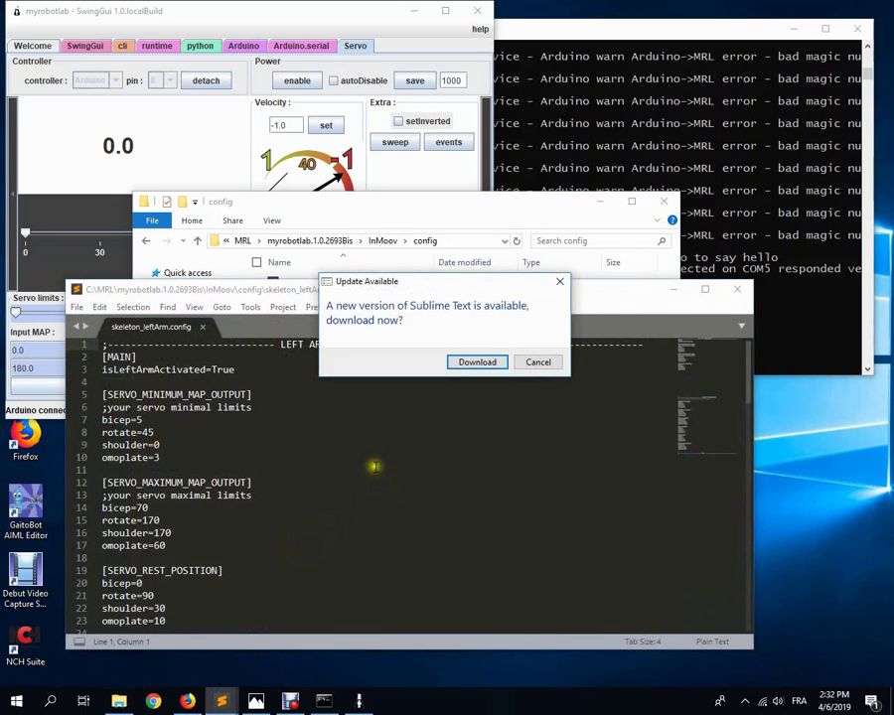
left_click(538, 362)
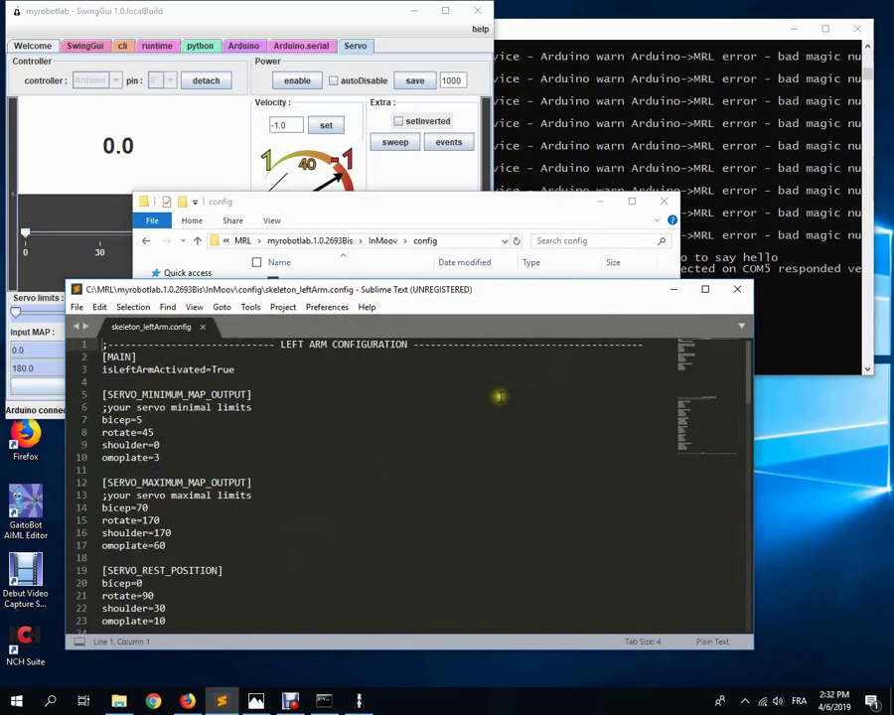
Review the left arm's output limits, rest positions and advanced map input values, keeping the Servo window's input map visible alongside.
left_click(355, 291)
left_click_drag(354, 291, 371, 248)
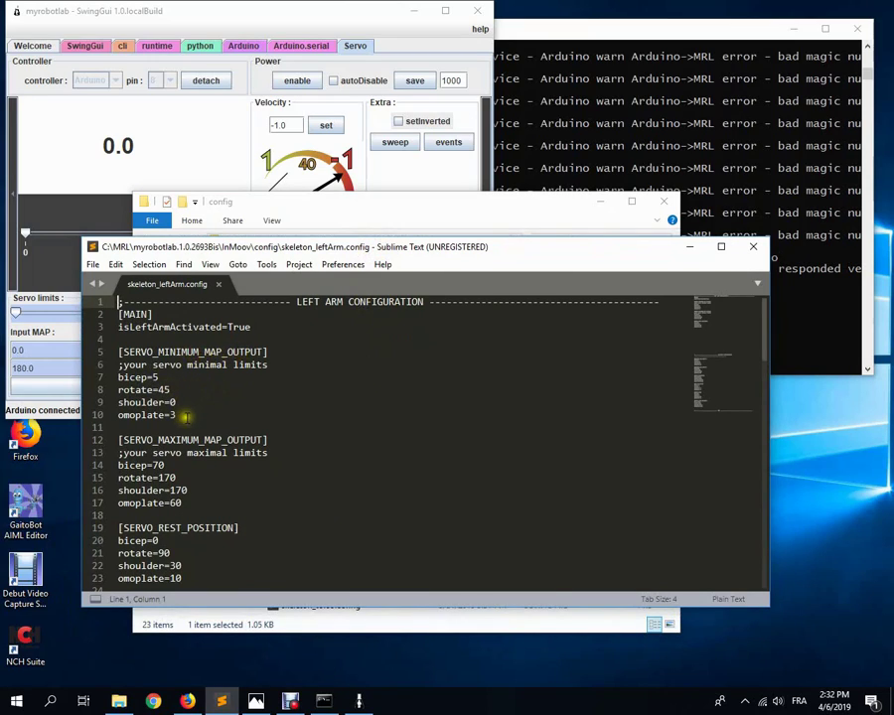
scroll(198, 425, "down", 15)
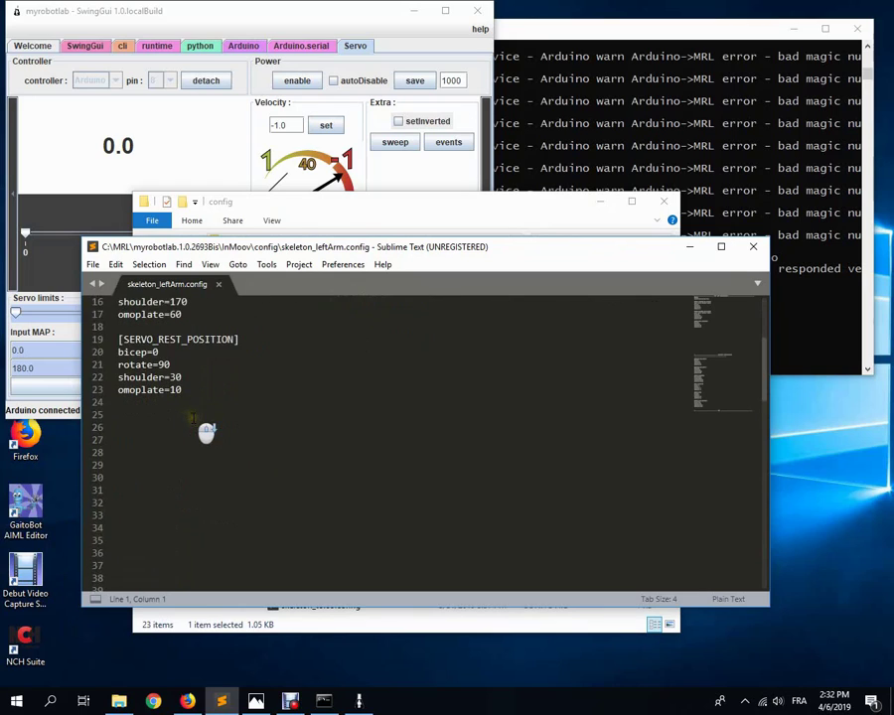
scroll(205, 432, "up", 1)
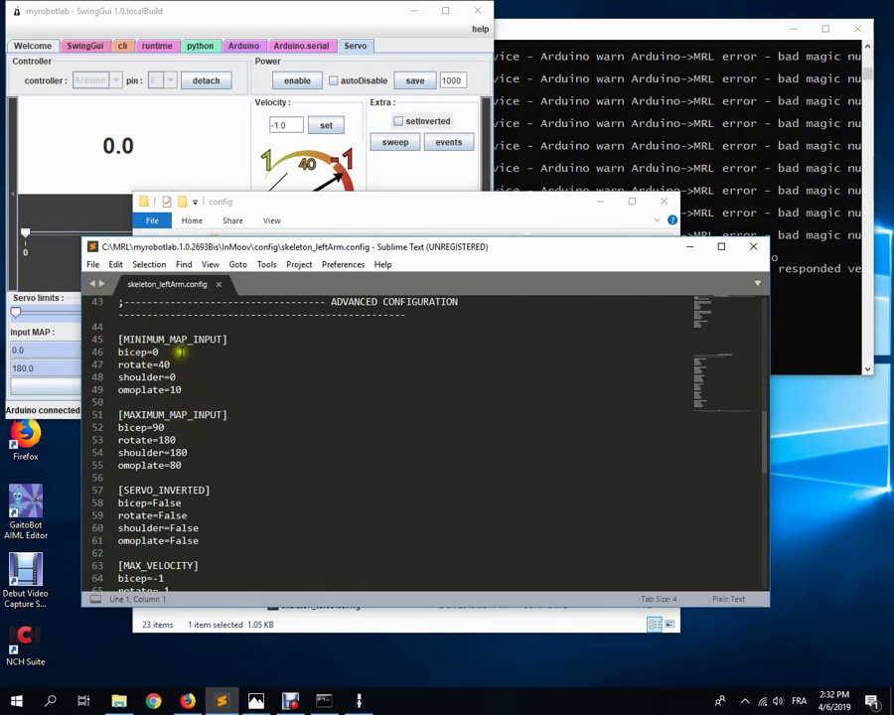
left_click_drag(233, 246, 275, 252)
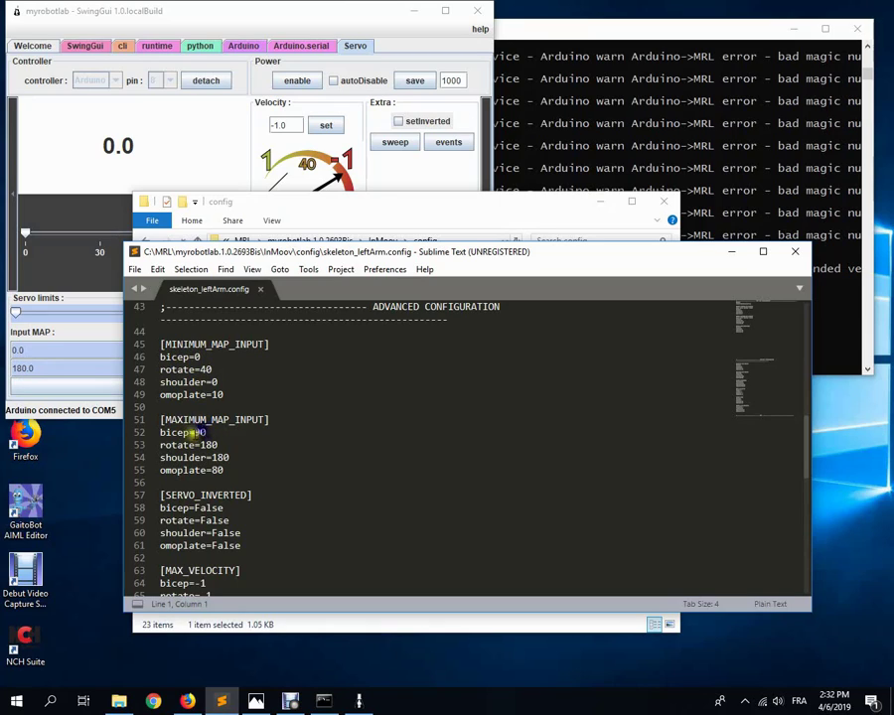
Switch back to MyRobotLab and set the servo's input map maximum to 90.
left_click(93, 417)
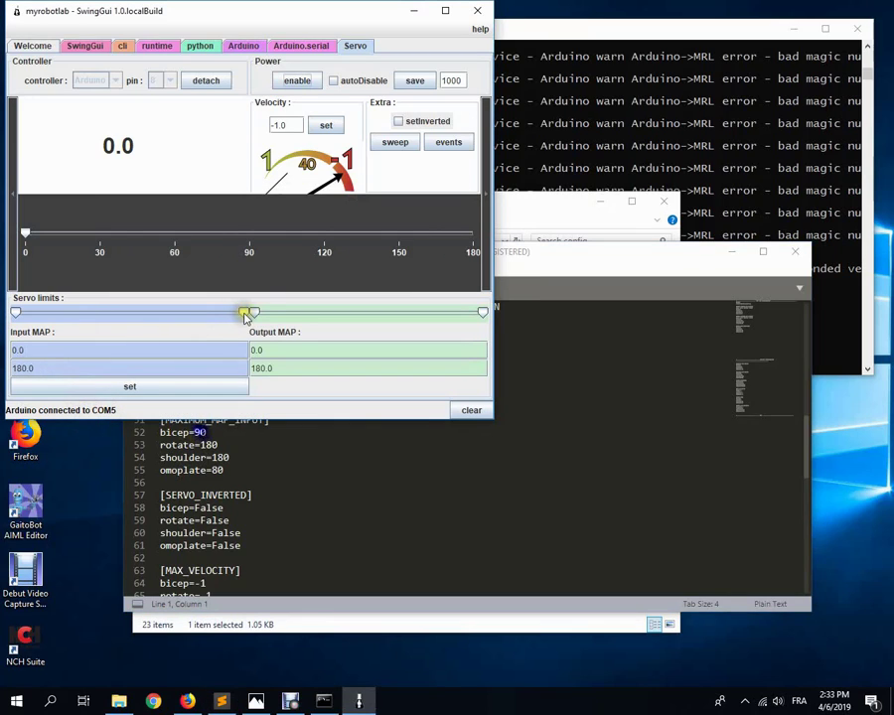
left_click_drag(243, 312, 130, 314)
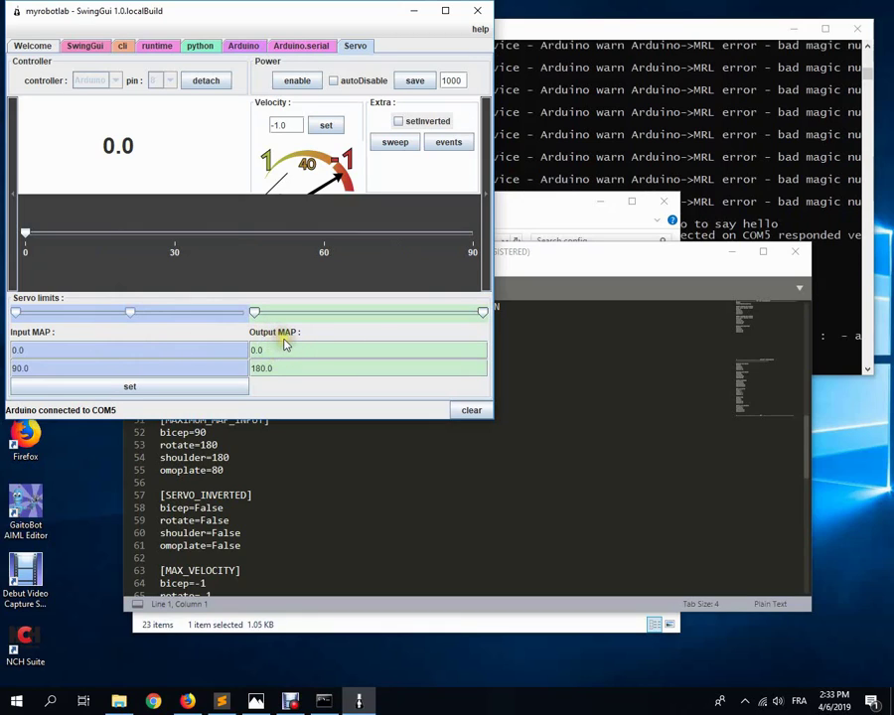
Place the left arm config's bicep output limits beside the Servo window and set the servo's output map to 5 and 70.
left_click(524, 252)
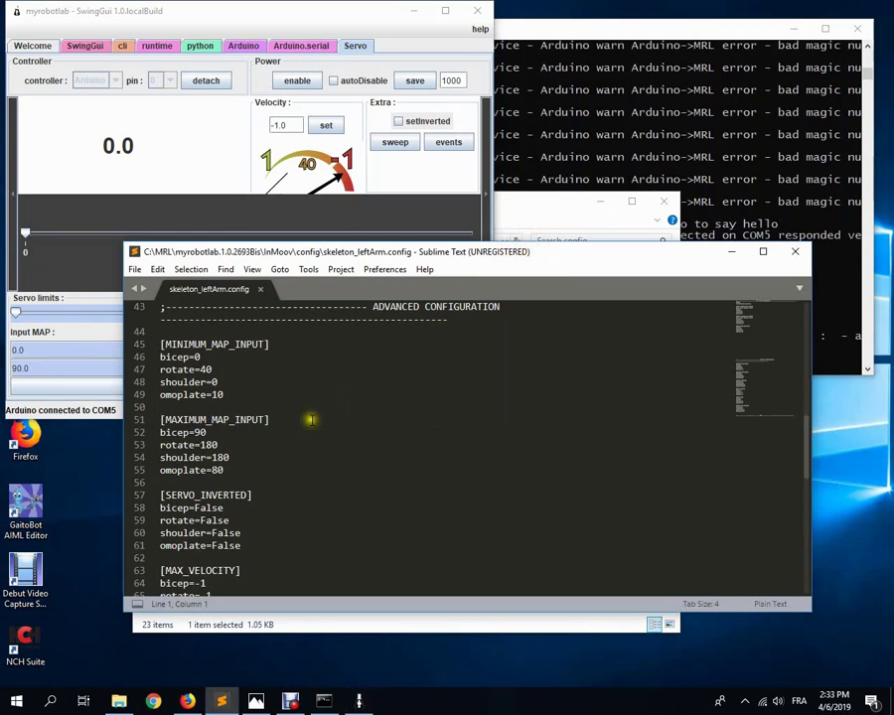
scroll(318, 422, "up", 14)
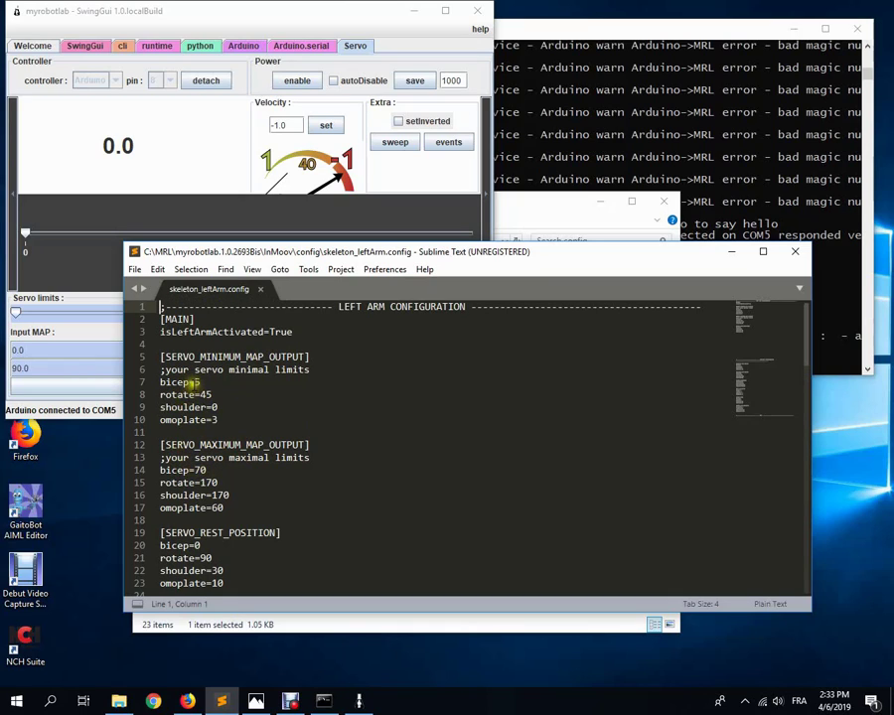
left_click_drag(239, 252, 598, 266)
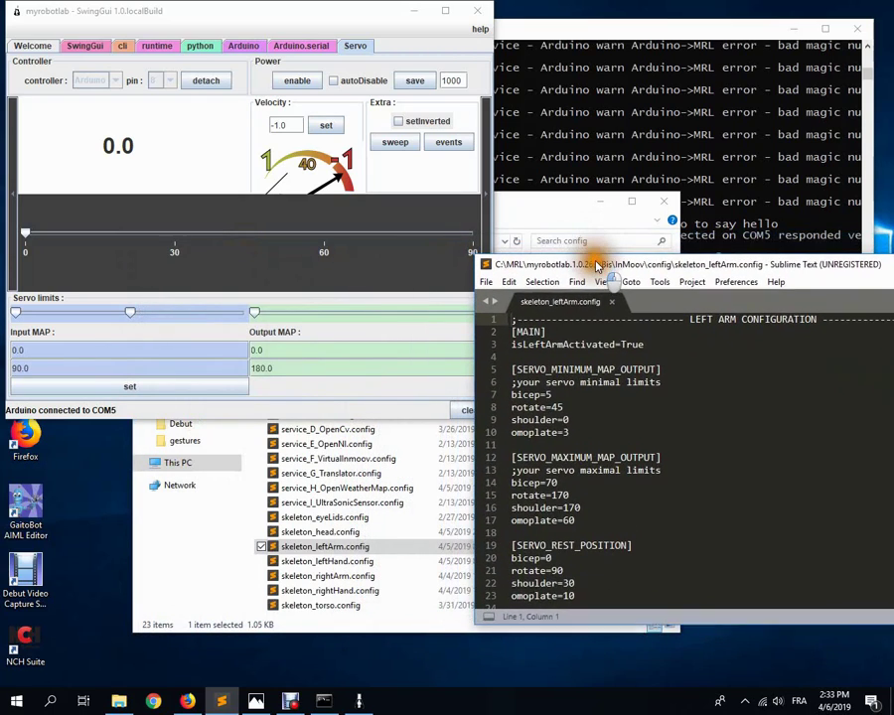
left_click(596, 201)
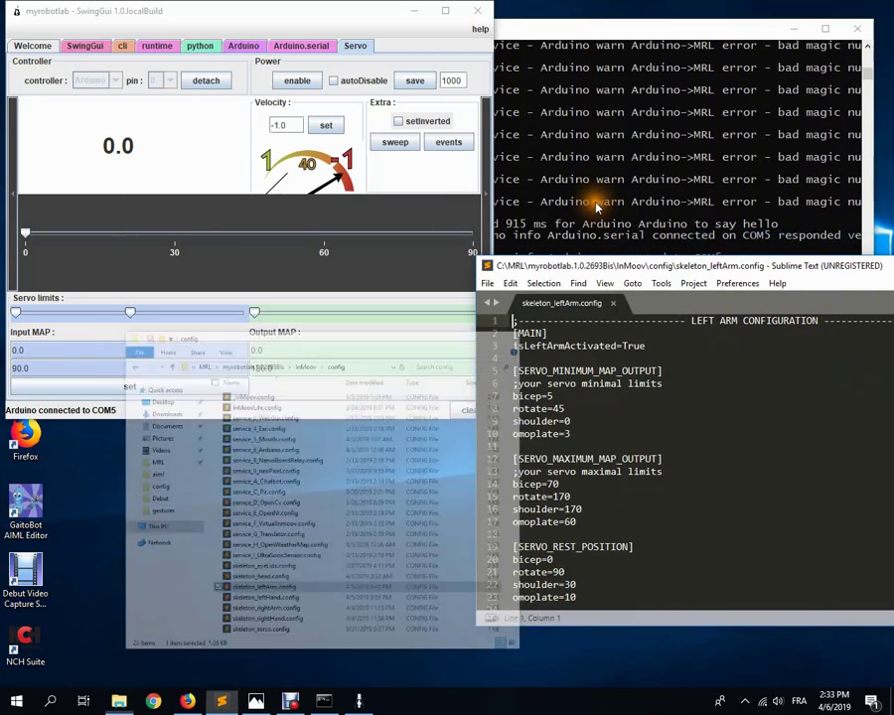
left_click_drag(565, 269, 574, 268)
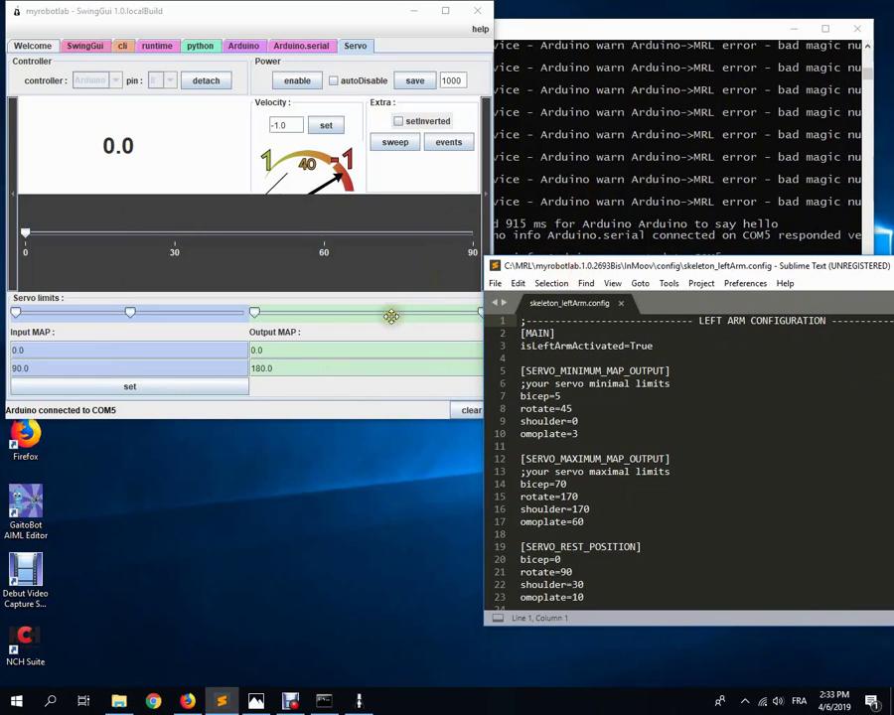
mouse_move(254, 312)
left_mouse_down()
mouse_move(262, 316)
mouse_move(258, 310)
left_mouse_up()
left_click_drag(480, 312, 347, 318)
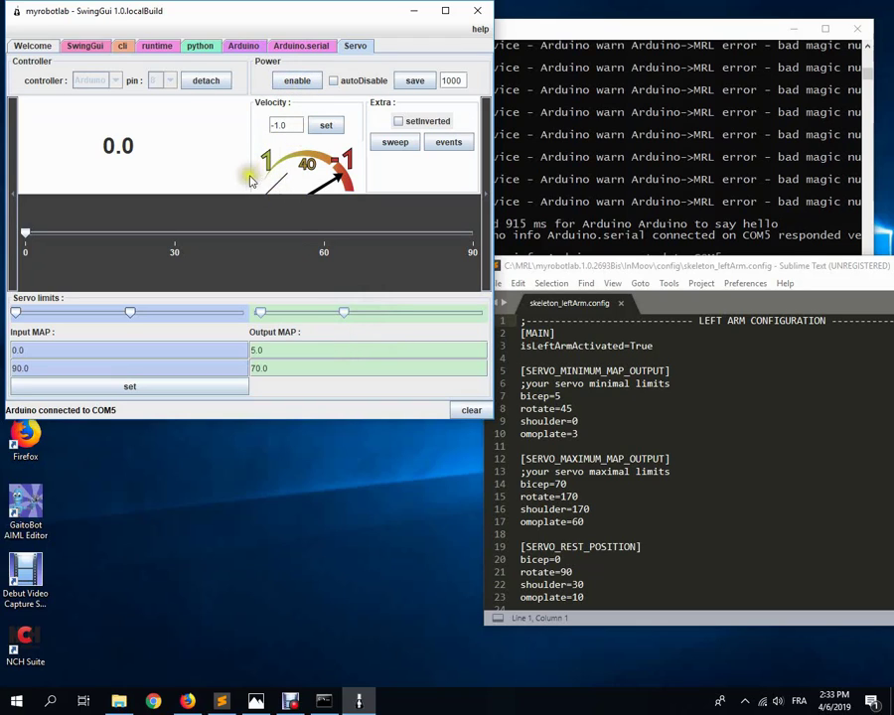
Enable the servo's power and test its motion by moving it up from 0 and back to 0.
left_click(316, 81)
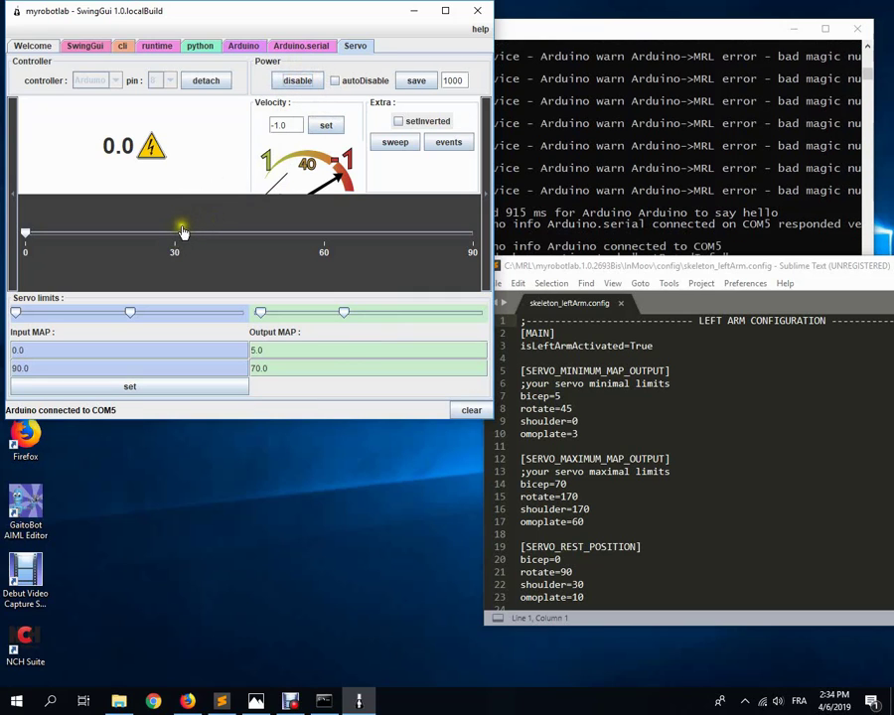
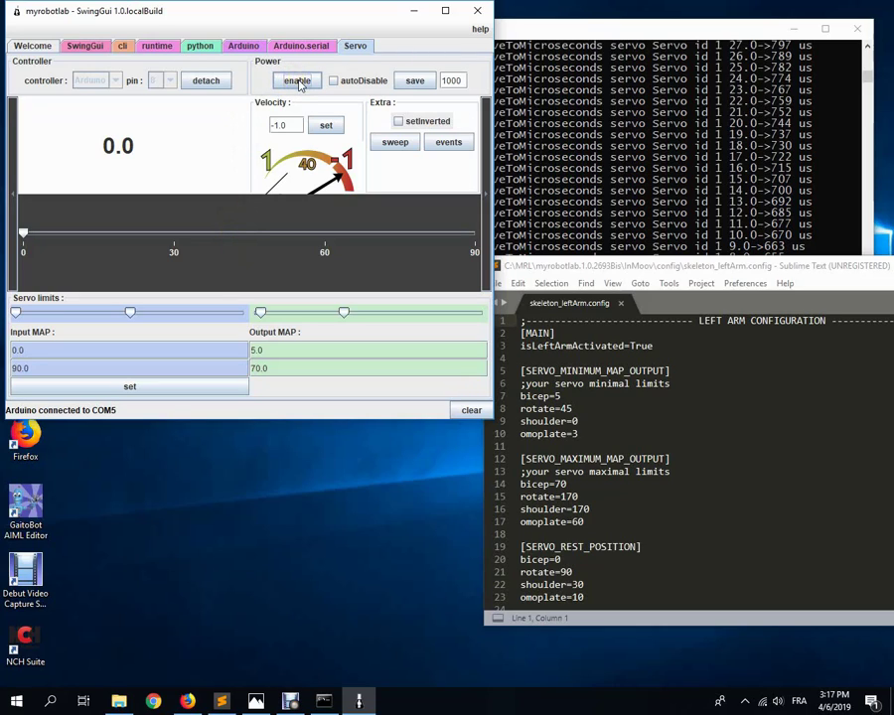
left_click(297, 84)
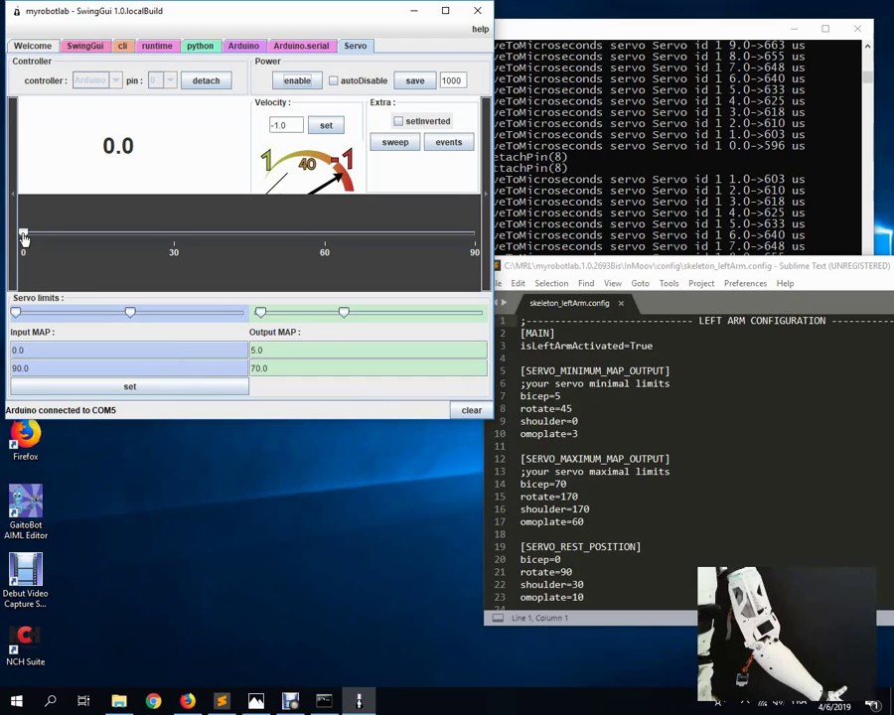
left_click_drag(24, 239, 143, 268)
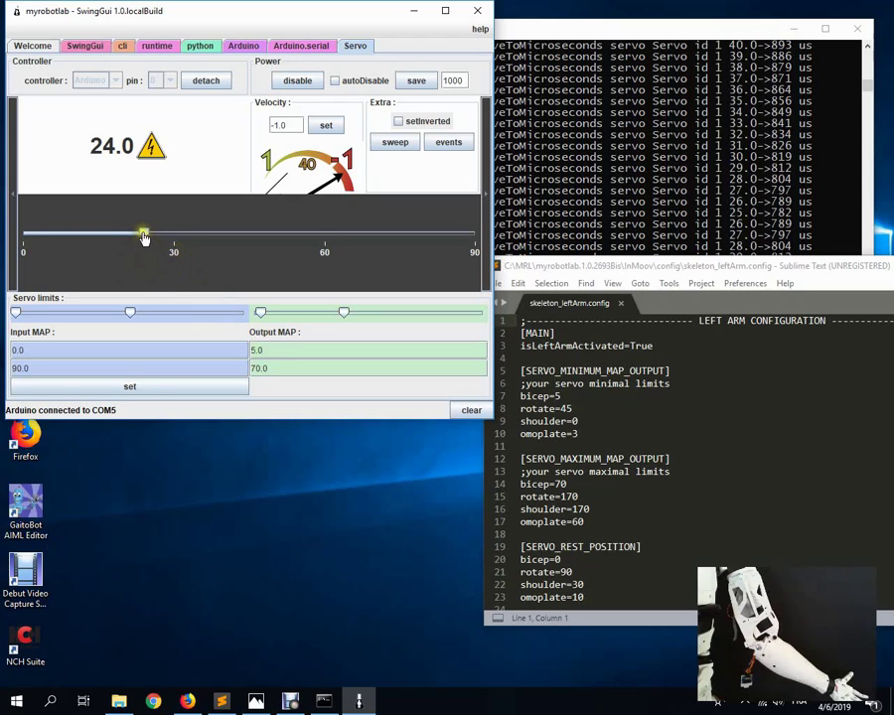
left_click_drag(144, 236, 22, 238)
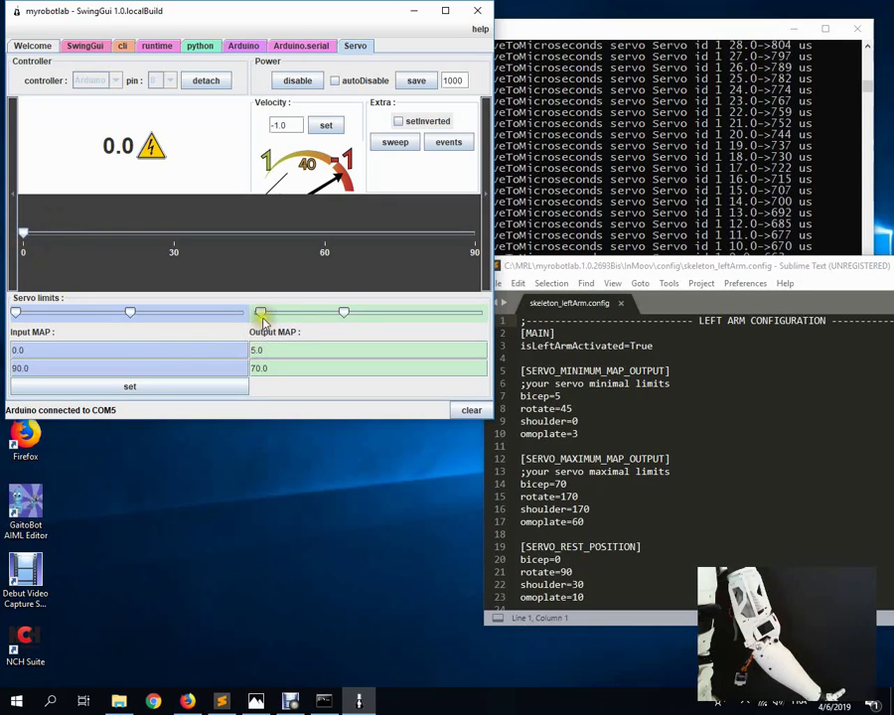
Try an output map minimum of 16, test the servo's motion down to 0, and restore the minimum to 5.
left_click_drag(261, 314, 275, 321)
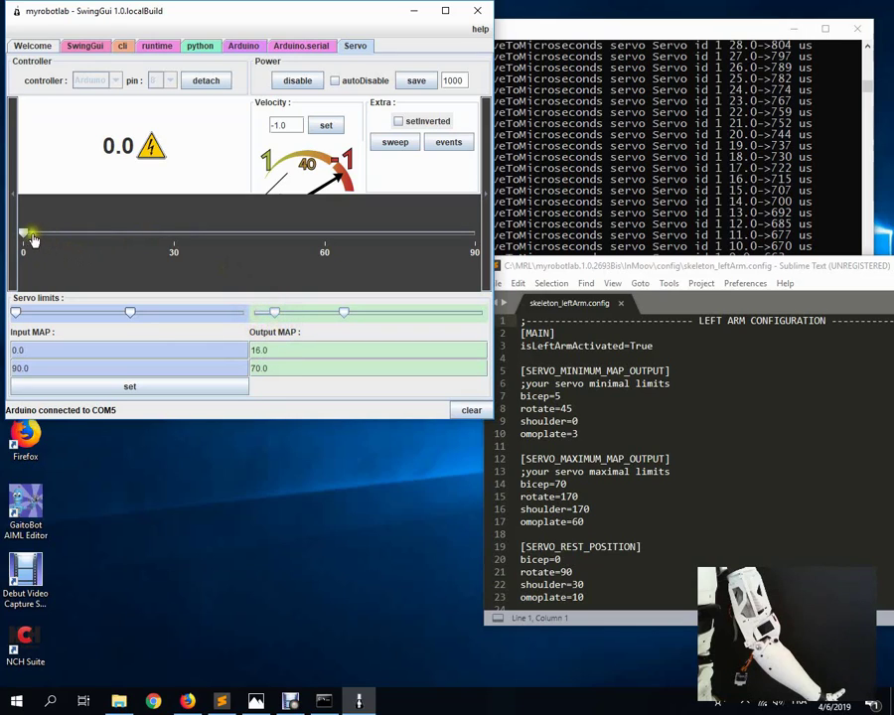
mouse_move(27, 240)
left_mouse_down()
mouse_move(71, 255)
mouse_move(40, 254)
mouse_move(94, 235)
mouse_move(22, 235)
mouse_move(52, 247)
mouse_move(148, 246)
mouse_move(23, 253)
left_mouse_up()
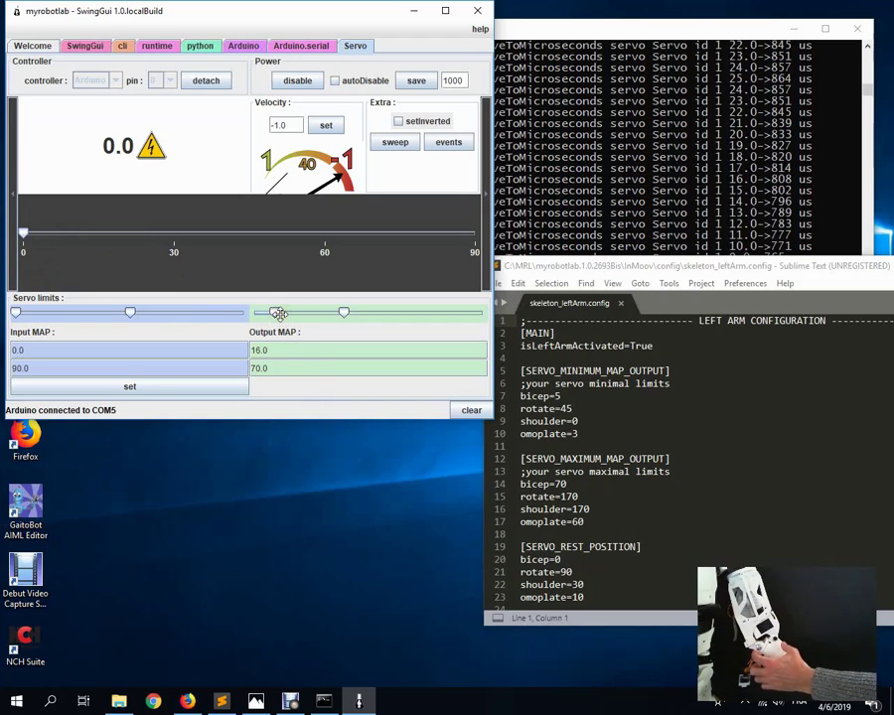
left_click_drag(276, 318, 264, 318)
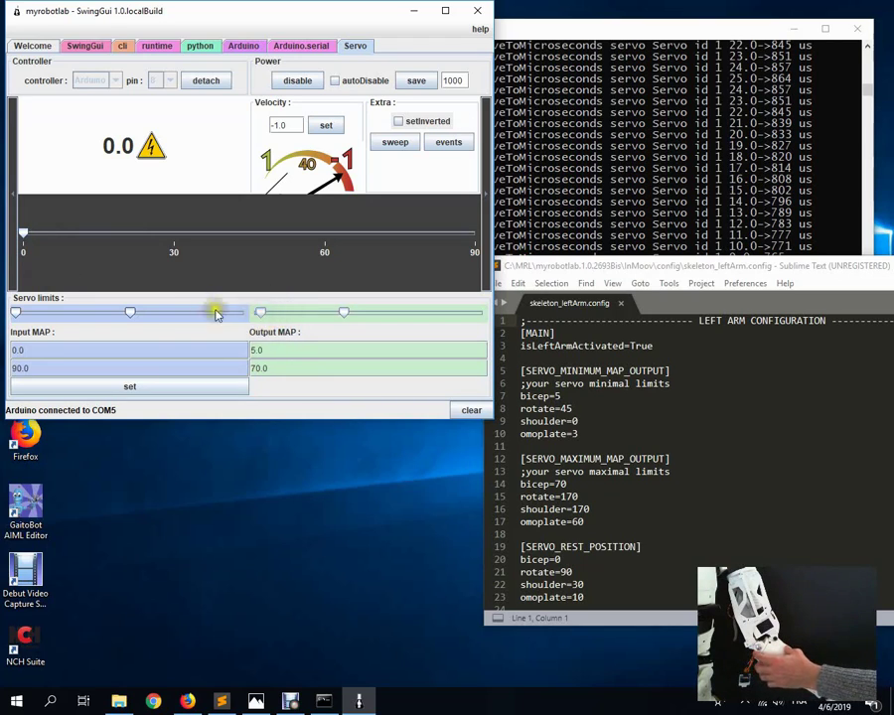
Move the servo to 90, raise its output map maximum to 80, and test the travel, leaving it at 39.
left_click_drag(36, 235, 488, 254)
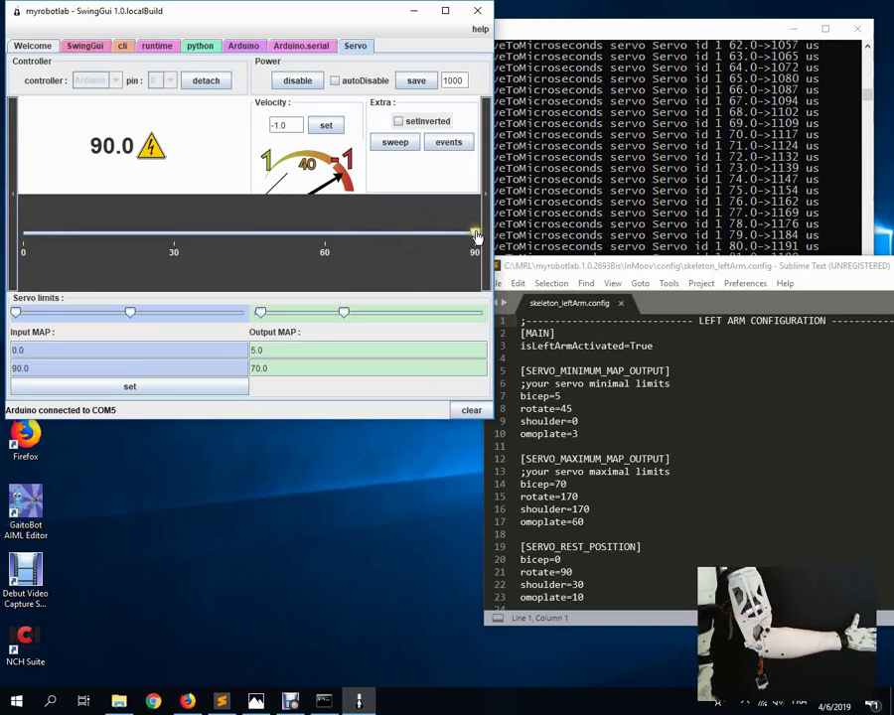
mouse_move(476, 236)
left_mouse_down()
mouse_move(407, 236)
mouse_move(476, 235)
left_mouse_up()
left_click(256, 369)
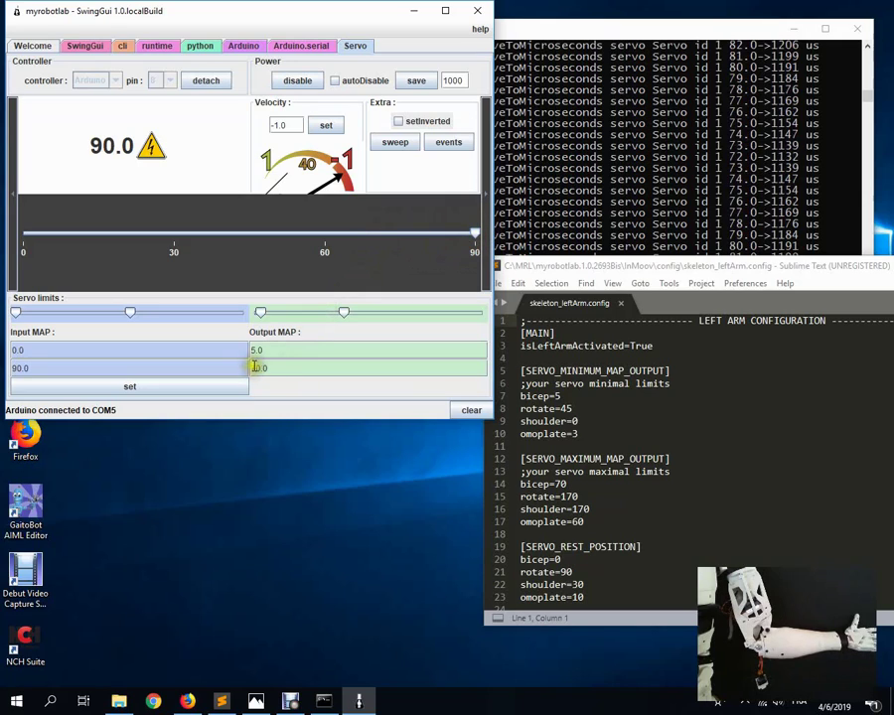
left_click(346, 314)
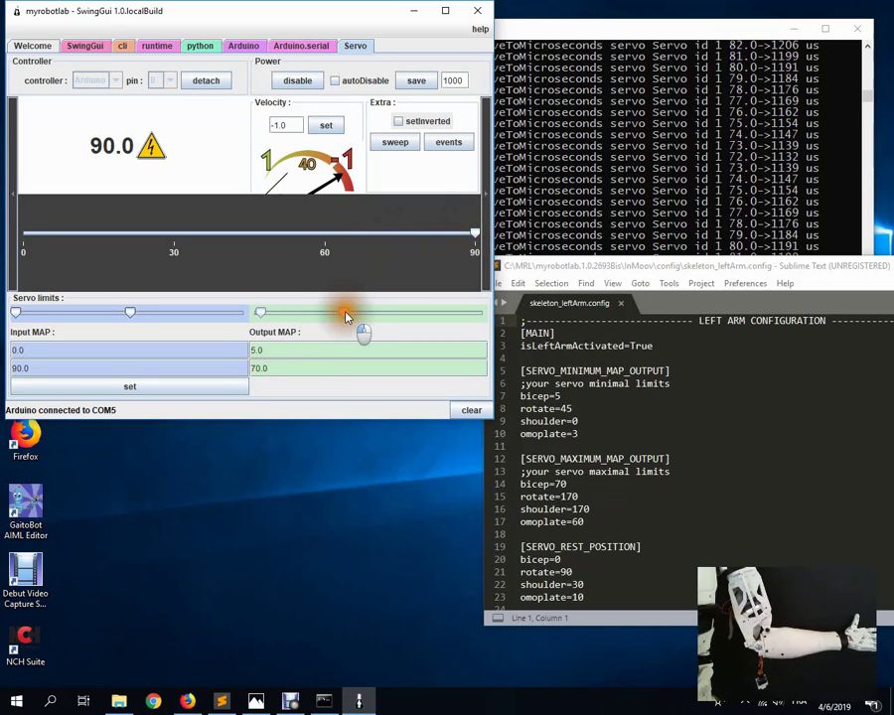
left_click_drag(347, 315, 349, 316)
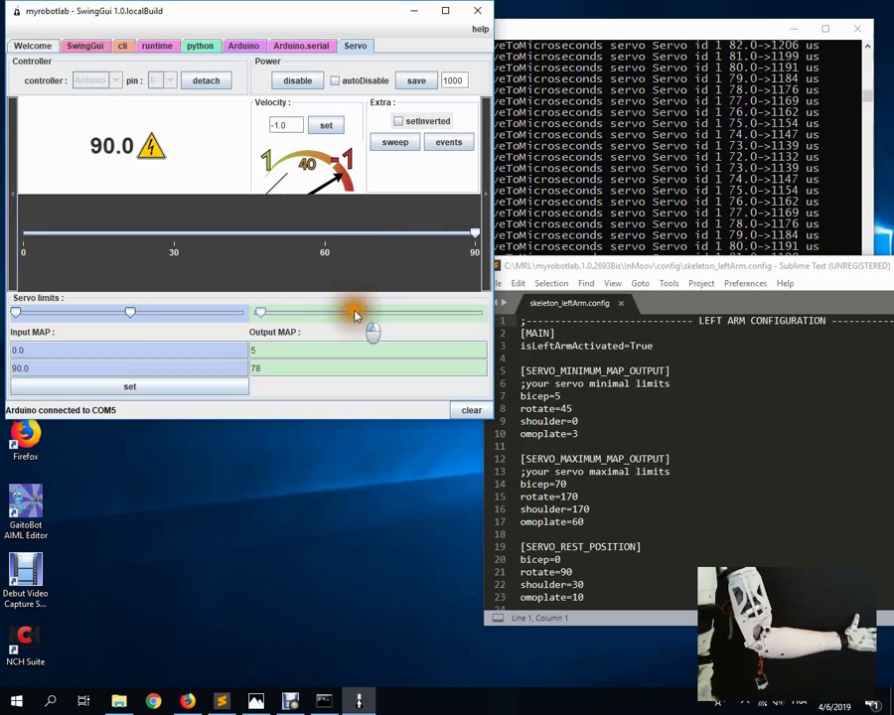
left_click_drag(354, 315, 356, 314)
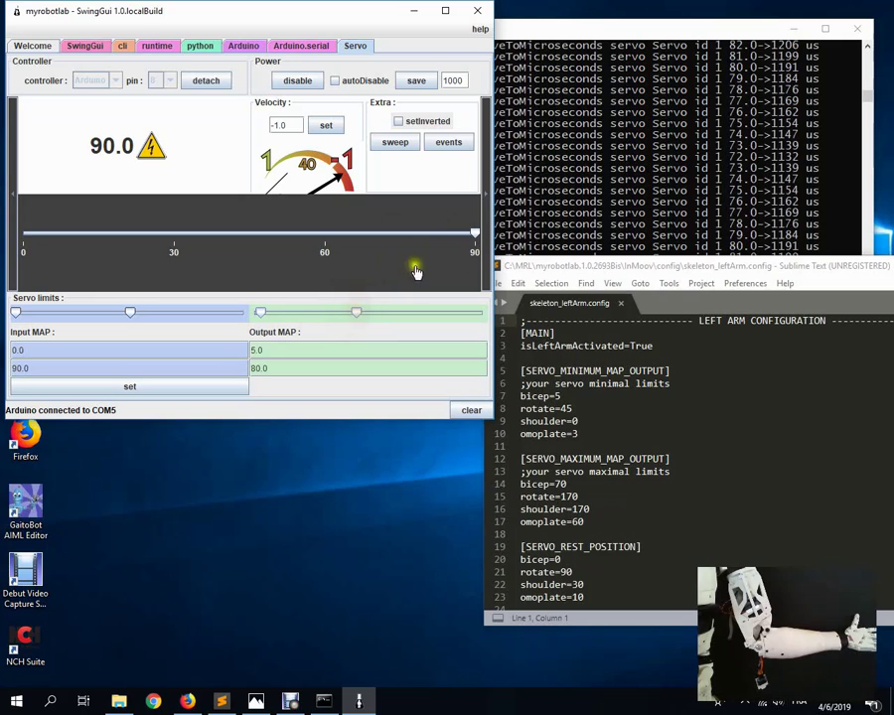
left_click_drag(474, 236, 211, 232)
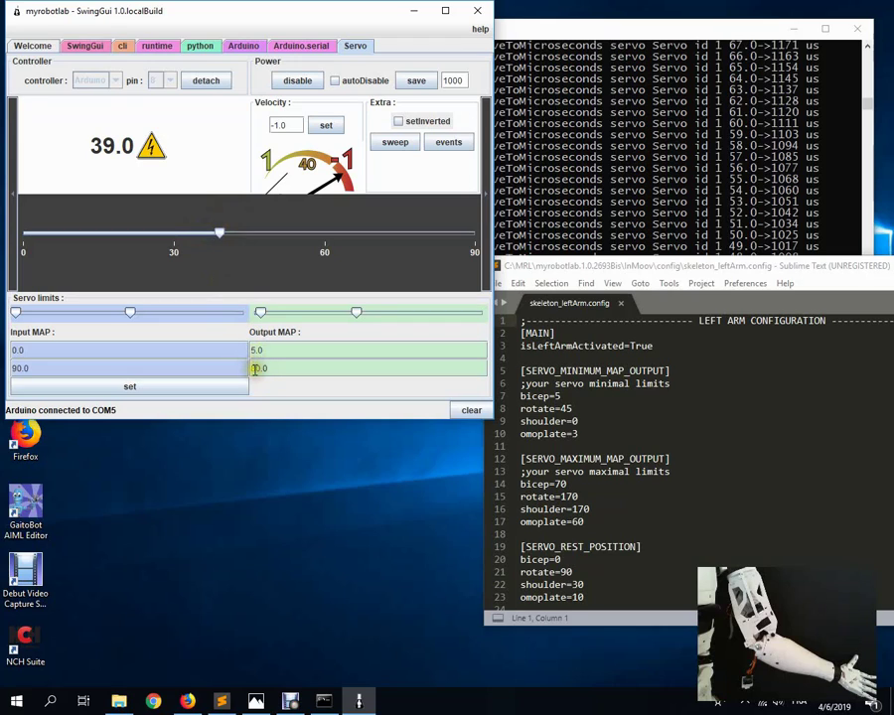
In skeleton_leftArm.config, enter the bicep's minimum output as 5 and maximum output as 80, and save the file.
left_click(565, 270)
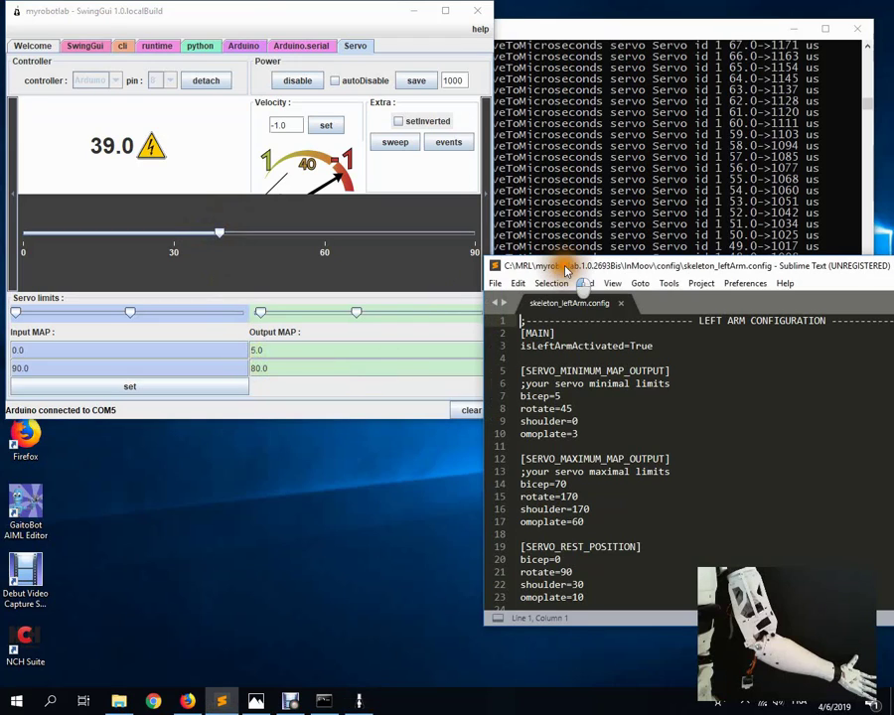
left_click(562, 396)
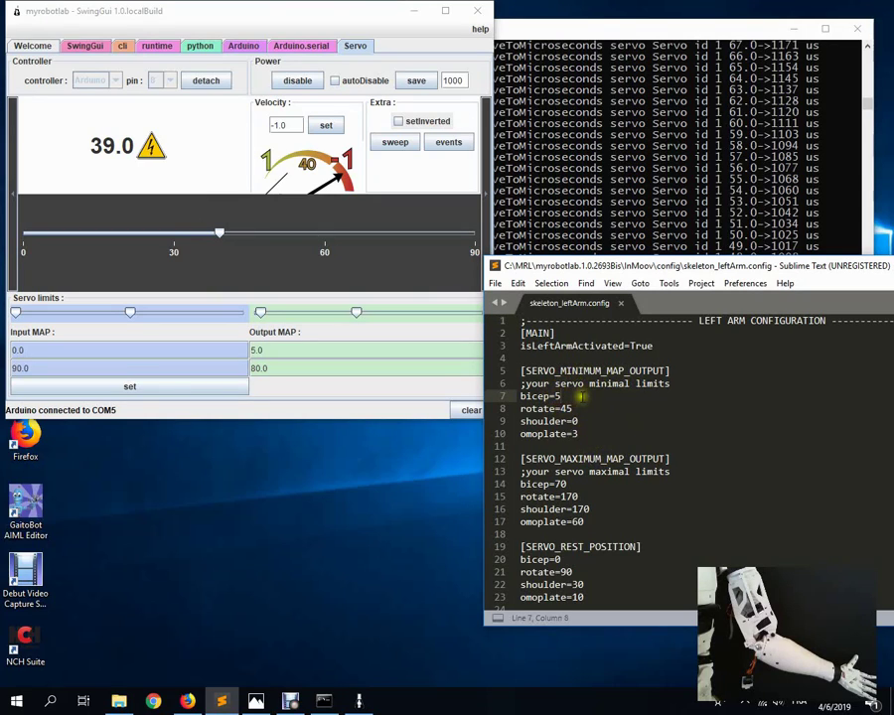
key("BackSpace")
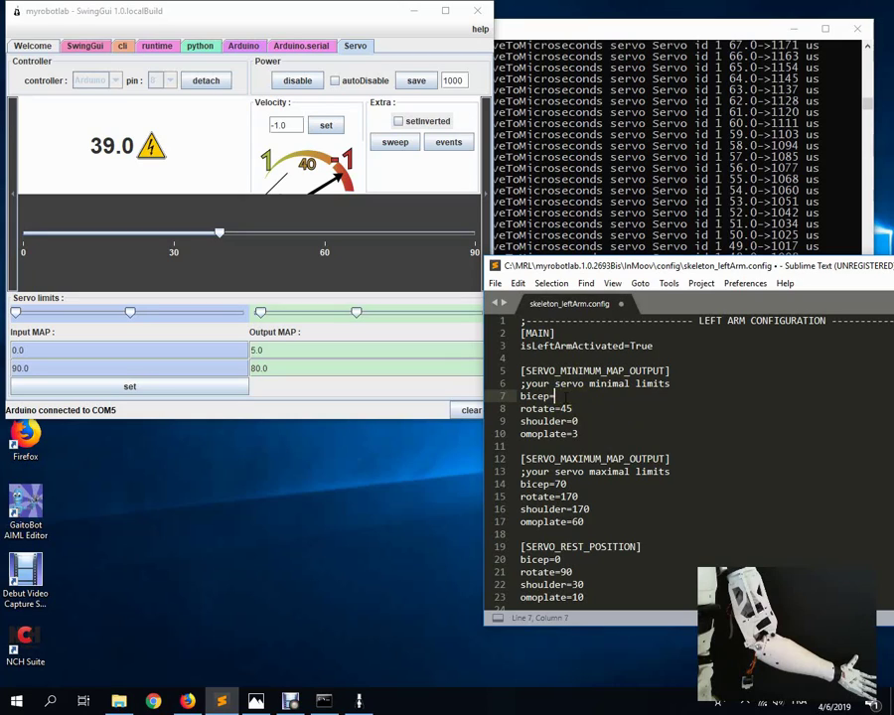
left_click(562, 484)
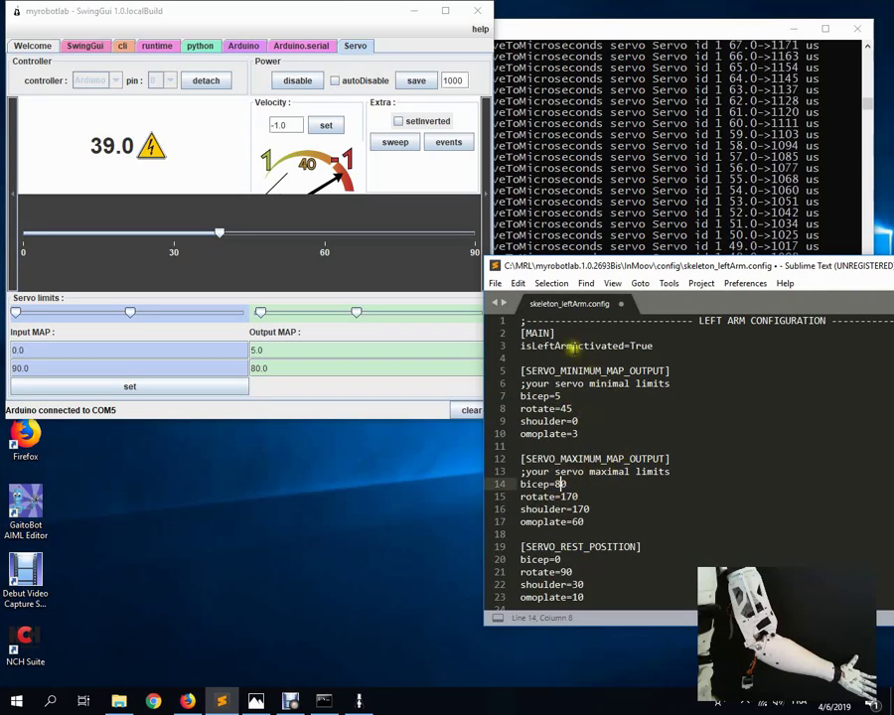
left_click(498, 285)
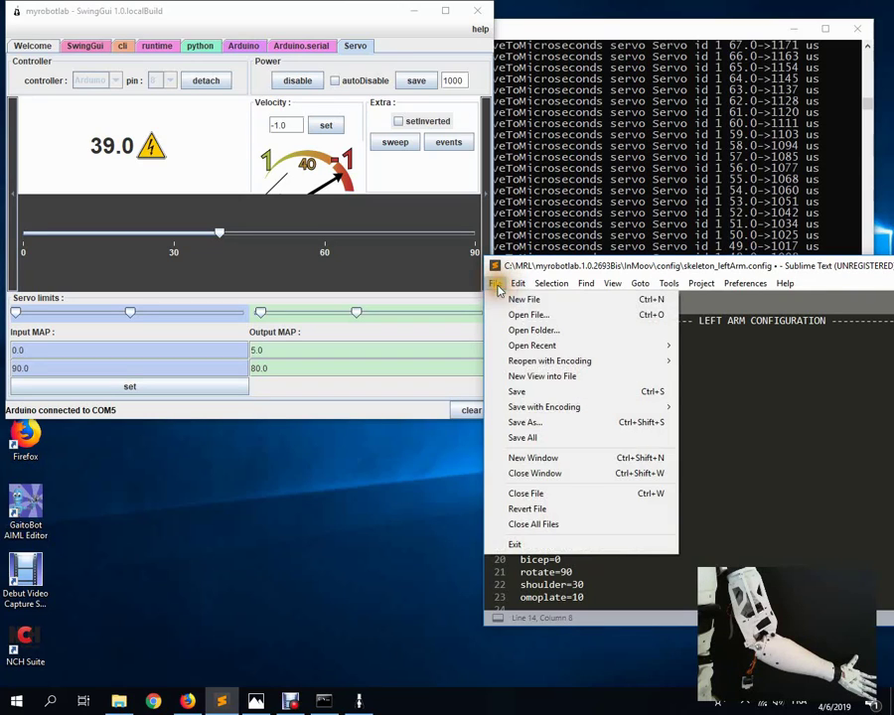
left_click(516, 391)
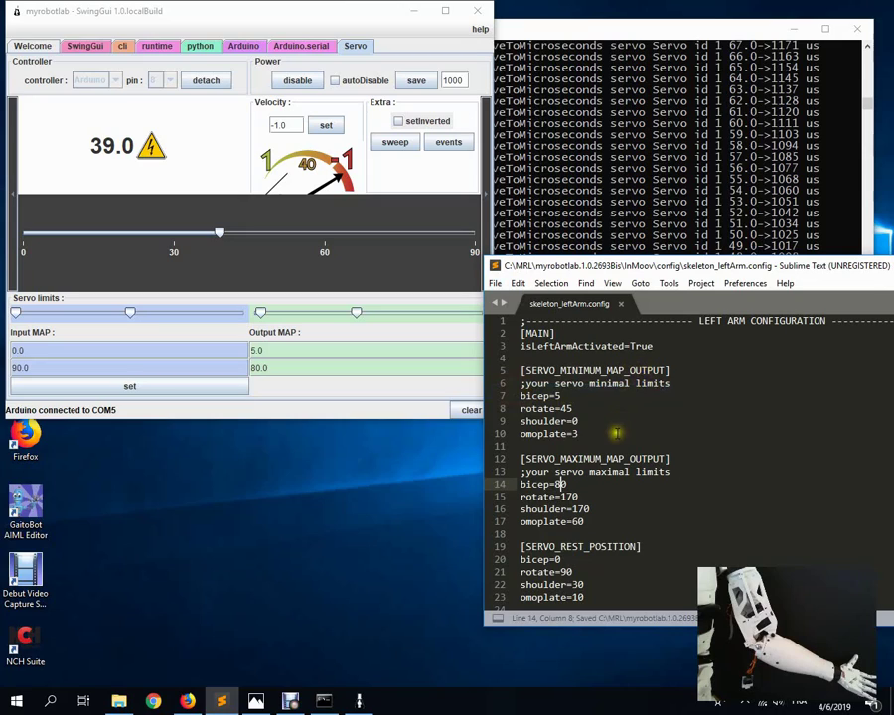